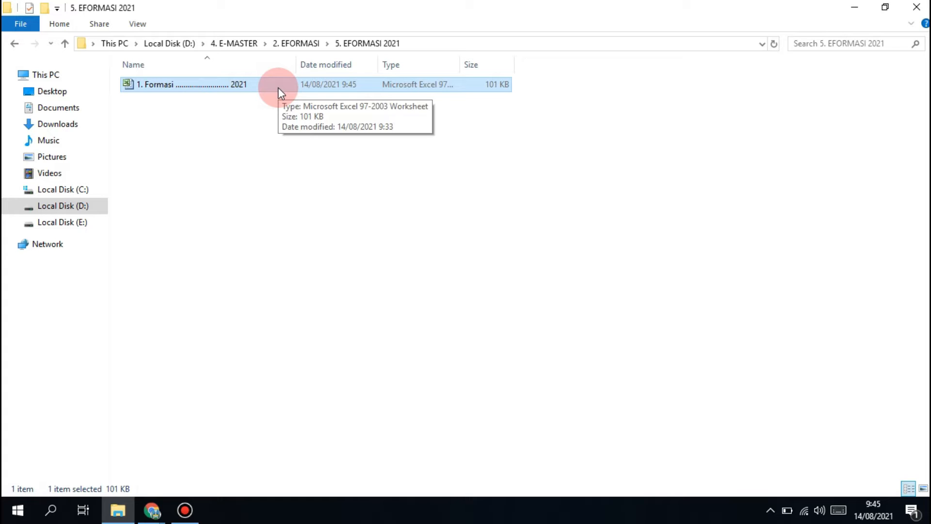
Open the 2021 Formasi workbook from the 5. EFORMASI 2021 folder
{"action": "double_click", "coordinate": [279, 88]}
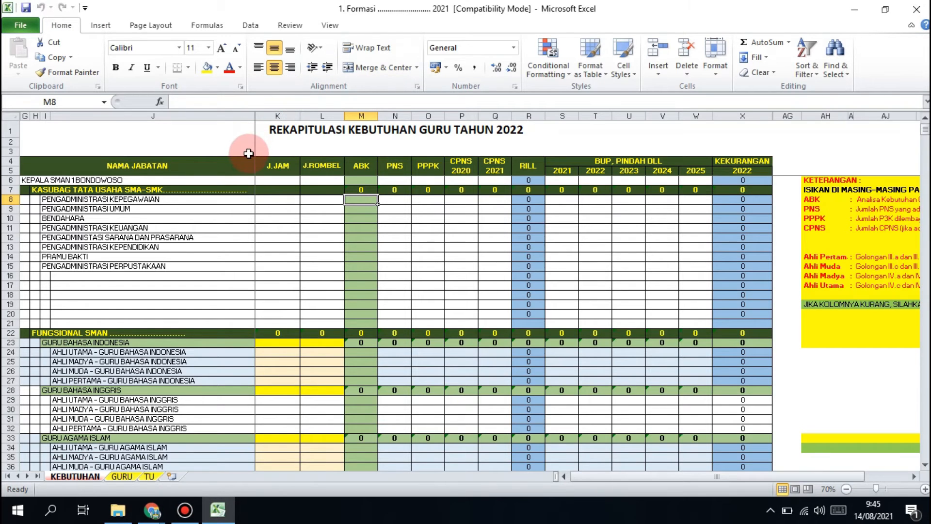
{"action": "scroll", "coordinate": [248, 158], "scroll_direction": "down", "scroll_amount": 1}
{"action": "scroll", "coordinate": [247, 159], "scroll_direction": "up", "scroll_amount": 1}
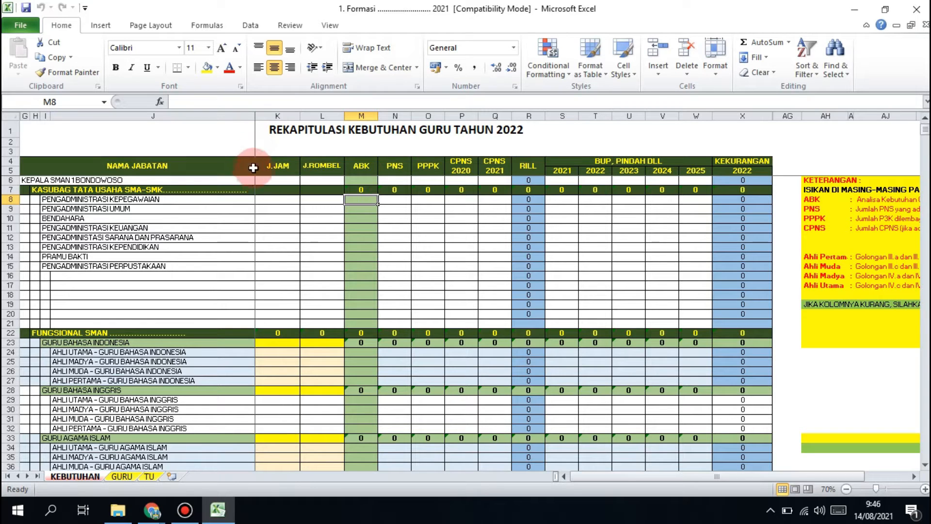
Examine the NAMA JABATAN column with its KASUBAG TATA USAHA and FUNGSIONAL SMAN position groups
{"action": "left_click", "coordinate": [173, 166]}
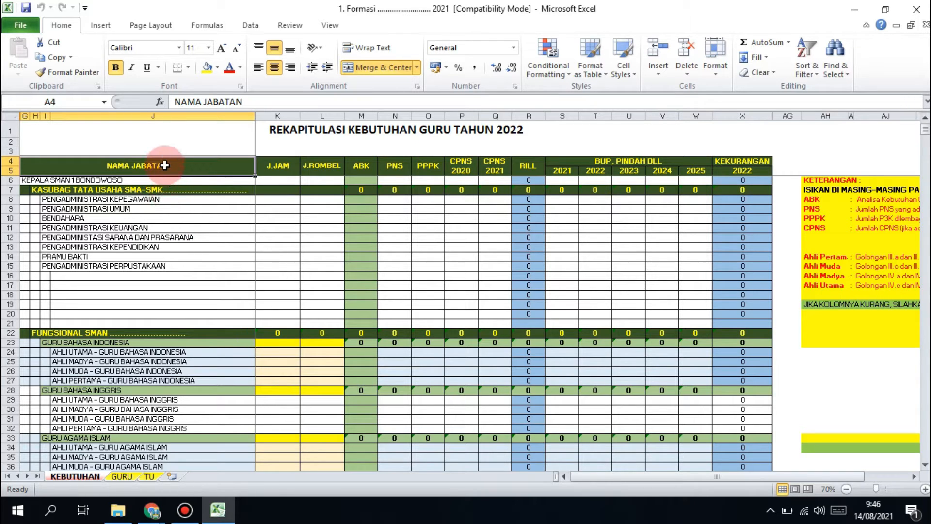
{"action": "scroll", "coordinate": [160, 175], "scroll_direction": "down", "scroll_amount": 1}
{"action": "scroll", "coordinate": [159, 176], "scroll_direction": "up", "scroll_amount": 1}
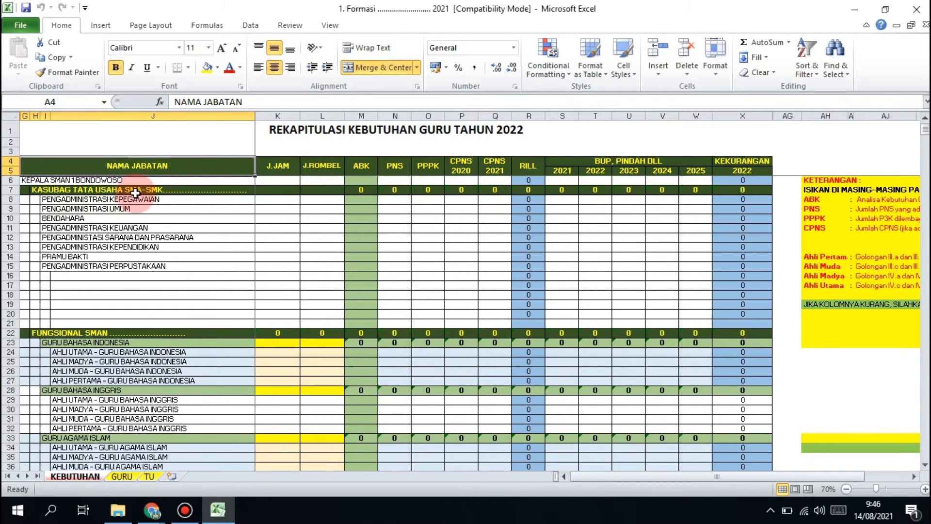
{"action": "scroll", "coordinate": [134, 193], "scroll_direction": "down", "scroll_amount": 1}
{"action": "scroll", "coordinate": [134, 193], "scroll_direction": "up", "scroll_amount": 1}
{"action": "left_click", "coordinate": [133, 191]}
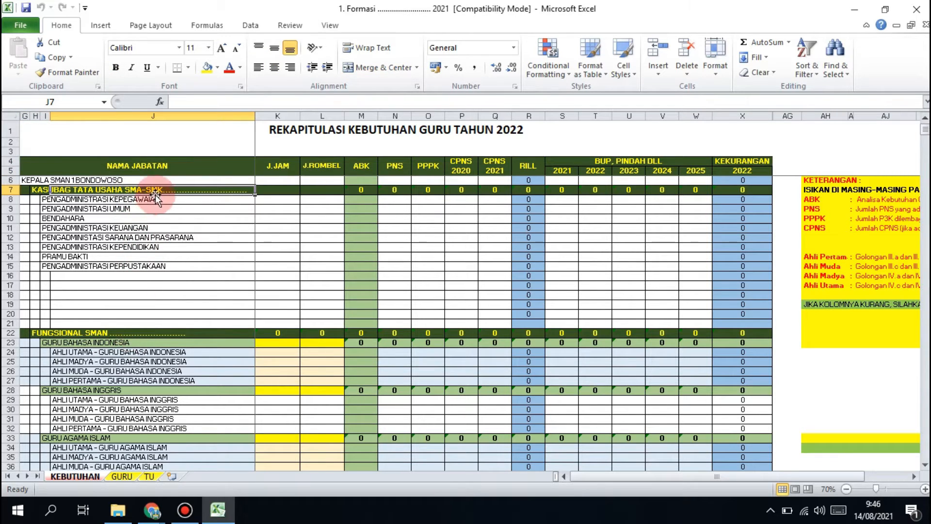
{"action": "left_click", "coordinate": [84, 333]}
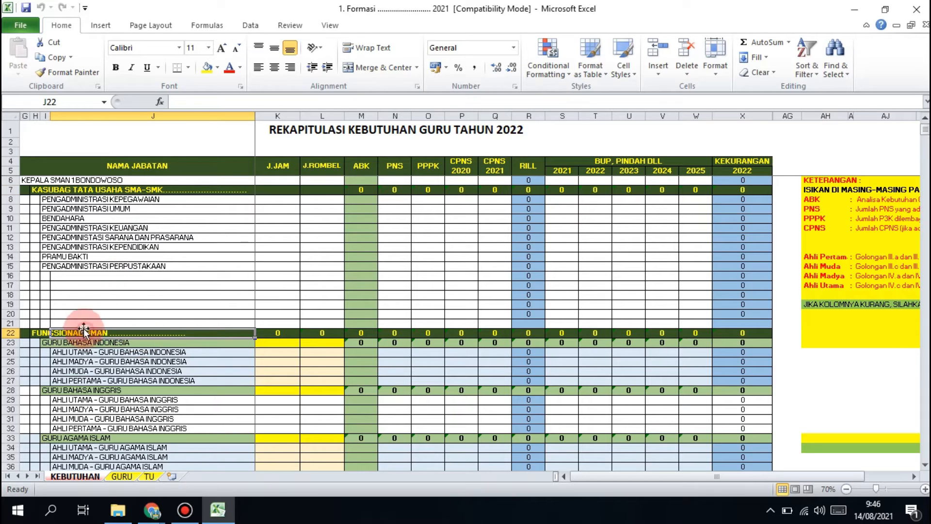
Change the principal's position name in G6 to "KEPALA SMA SMKN" followed by a dotted blank
{"action": "left_click", "coordinate": [64, 180]}
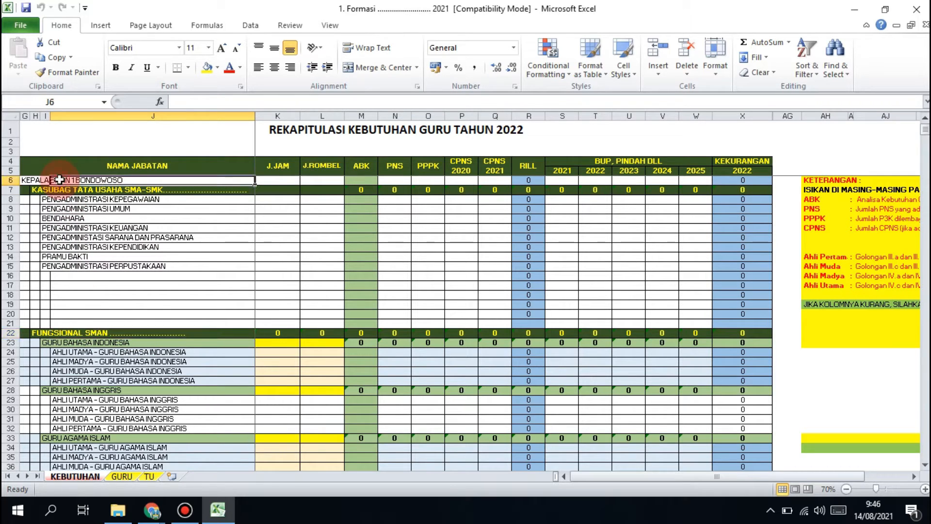
{"action": "left_click", "coordinate": [25, 180]}
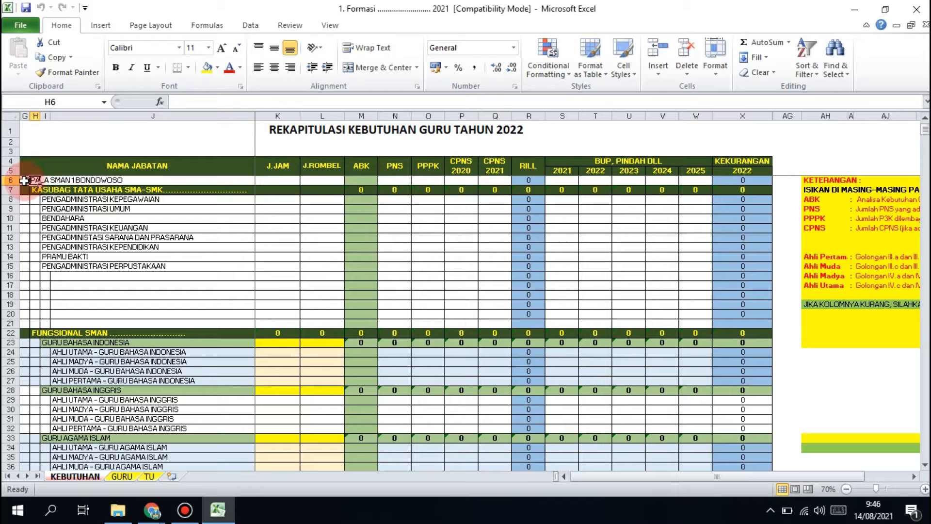
{"action": "left_click", "coordinate": [213, 104]}
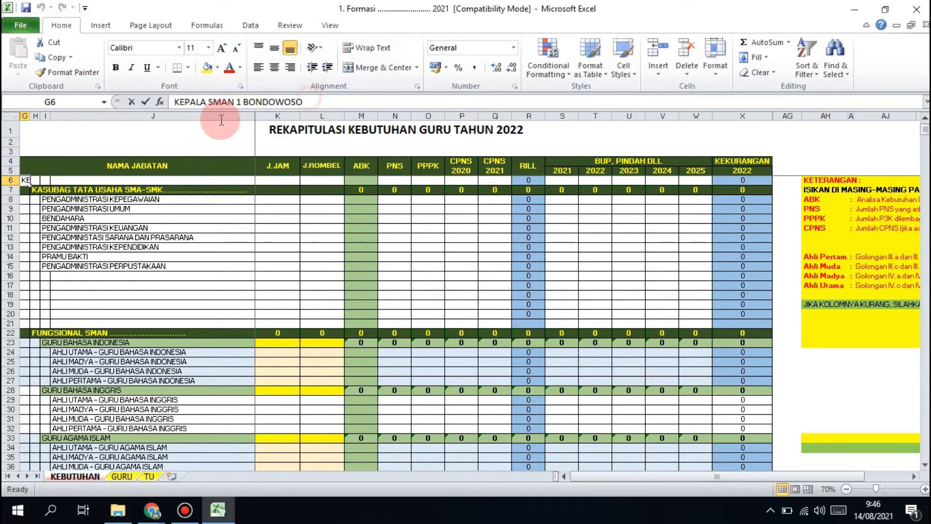
{"action": "left_click_drag", "start_coordinate": [212, 107], "coordinate": [195, 109]}
{"action": "key", "text": "BackSpace"}
{"action": "key", "text": "Return"}
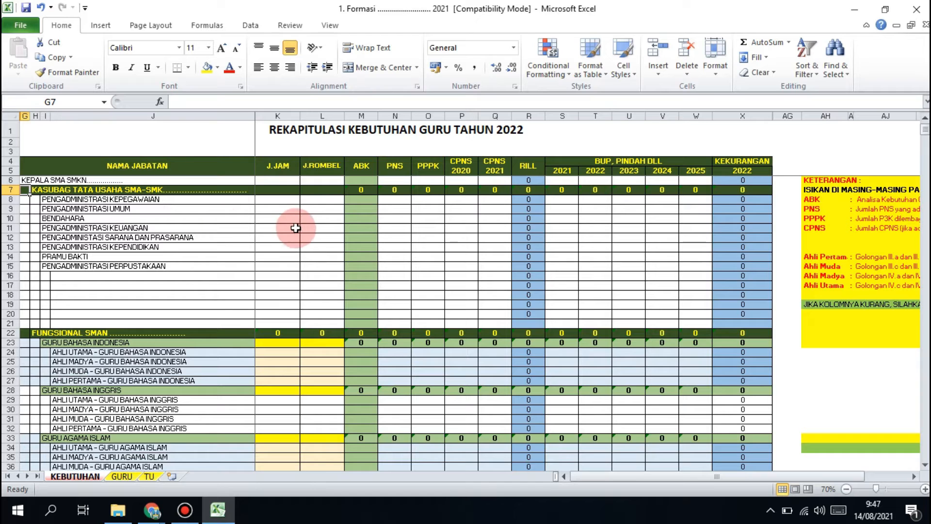
Examine the J.JAM, J.ROMBEL and ABK columns and the cells that apply to the administrative staff rows
{"action": "left_click", "coordinate": [280, 166]}
{"action": "left_click", "coordinate": [309, 165]}
{"action": "left_click", "coordinate": [362, 166]}
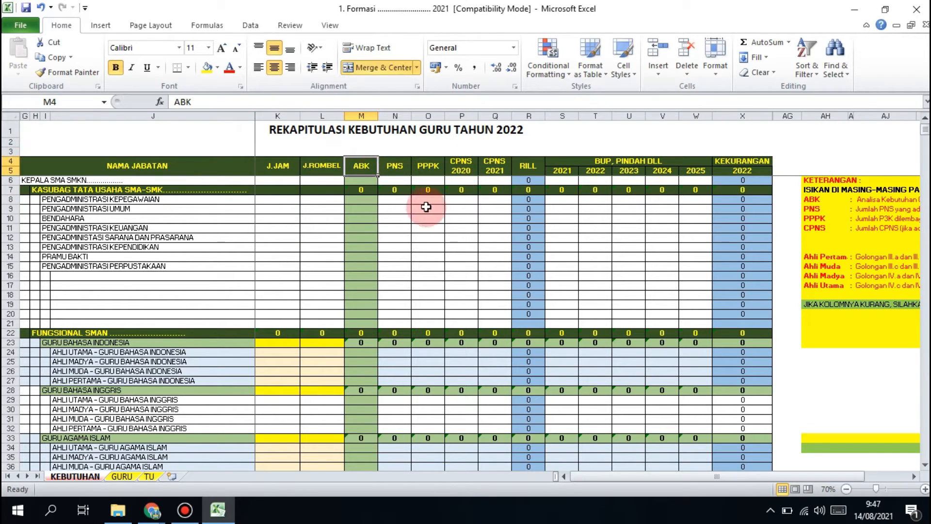
{"action": "scroll", "coordinate": [402, 228], "scroll_direction": "down", "scroll_amount": 2}
{"action": "scroll", "coordinate": [402, 229], "scroll_direction": "up", "scroll_amount": 2}
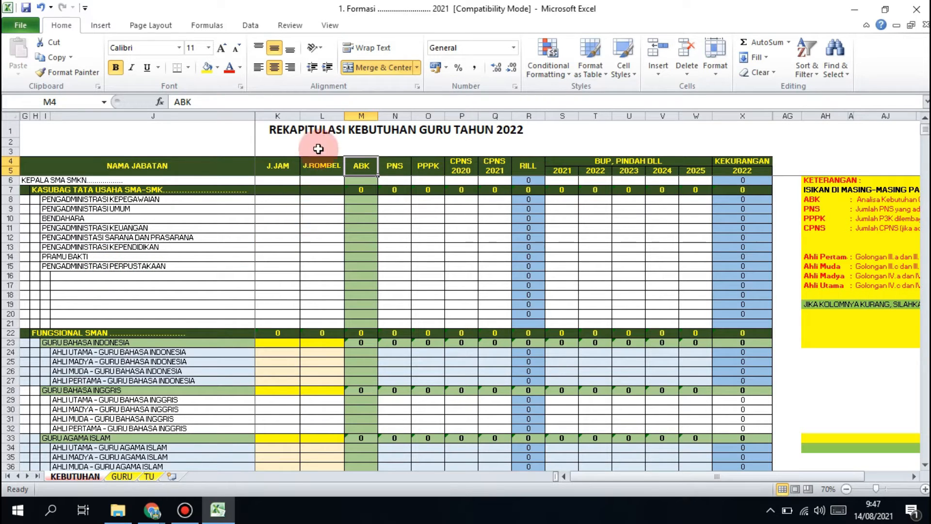
{"action": "left_click", "coordinate": [289, 166]}
{"action": "left_click", "coordinate": [305, 165]}
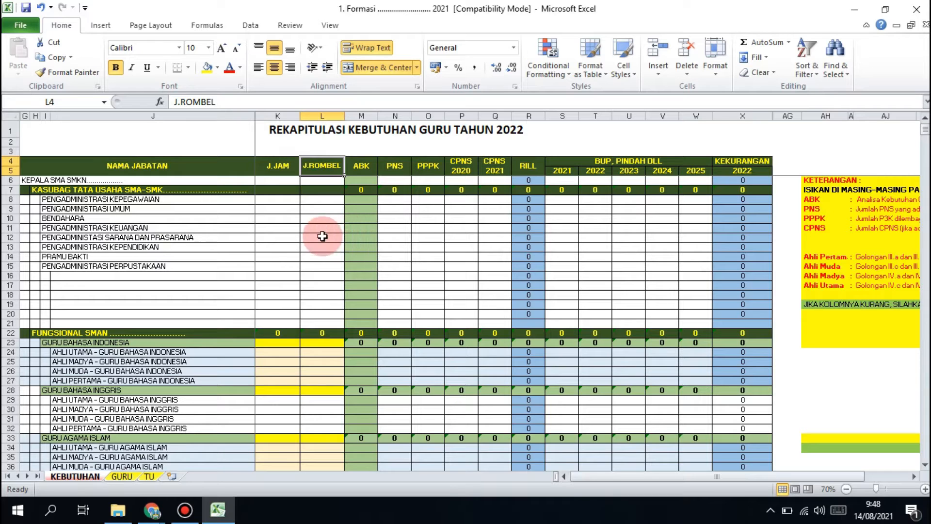
{"action": "left_click_drag", "start_coordinate": [280, 199], "coordinate": [318, 321]}
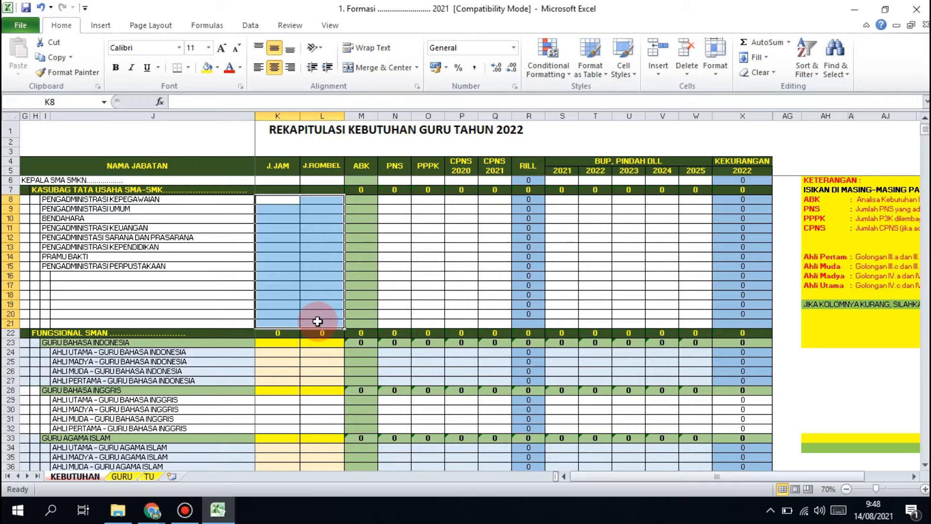
{"action": "left_click_drag", "start_coordinate": [360, 199], "coordinate": [733, 306]}
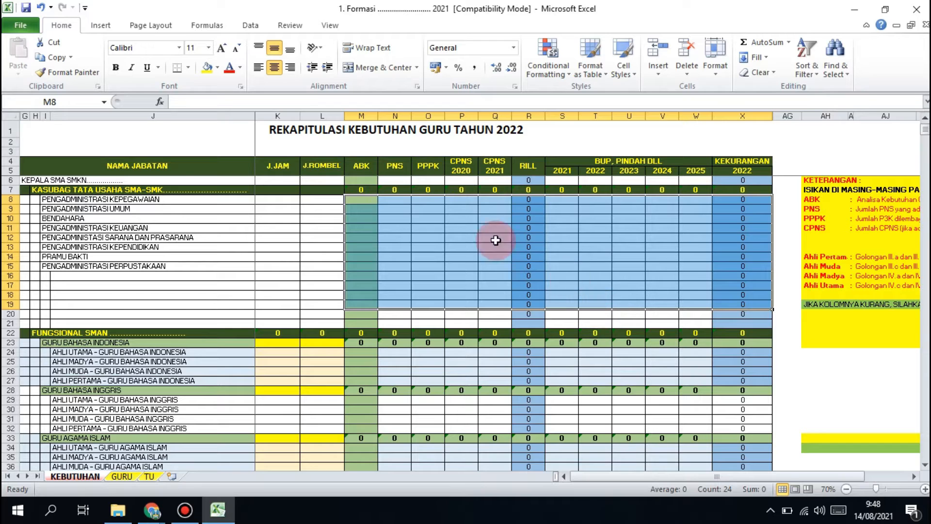
{"action": "left_click", "coordinate": [447, 227]}
Enter ABK 2 and PNS 1 for PENGADMINISTRASI KEPEGAWAIAN and check its KEKURANGAN 2022 cell
{"action": "left_click", "coordinate": [361, 200]}
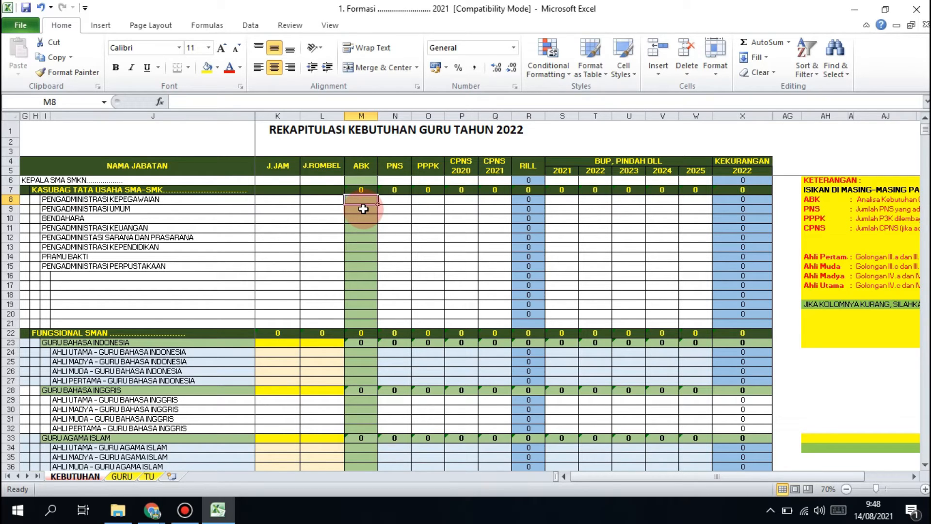
{"action": "type", "text": "2"}
{"action": "key", "text": "Tab"}
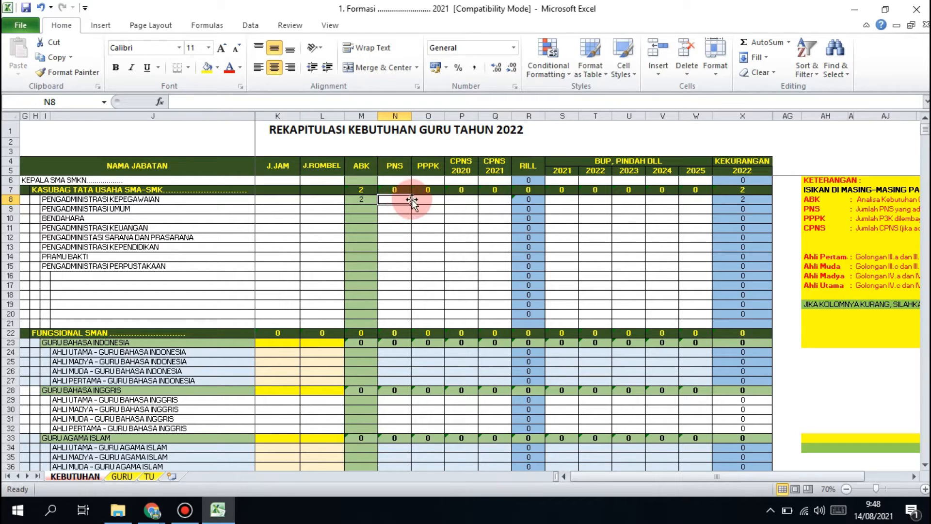
{"action": "type", "text": "1"}
{"action": "key", "text": "Tab"}
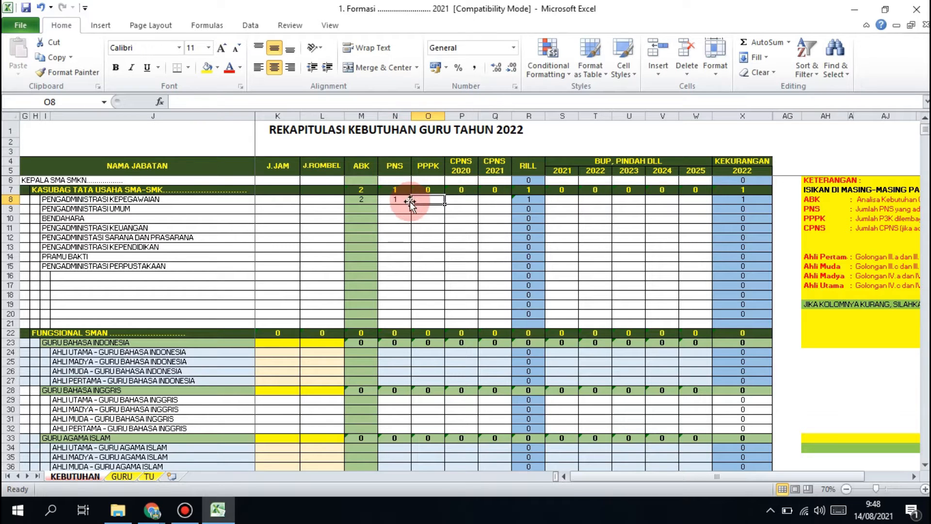
{"action": "left_click", "coordinate": [495, 199]}
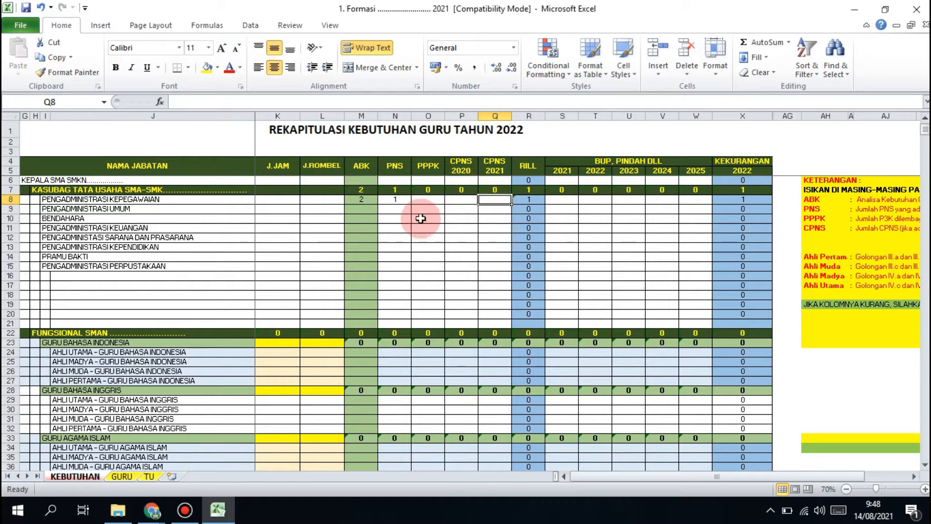
{"action": "left_click", "coordinate": [754, 199]}
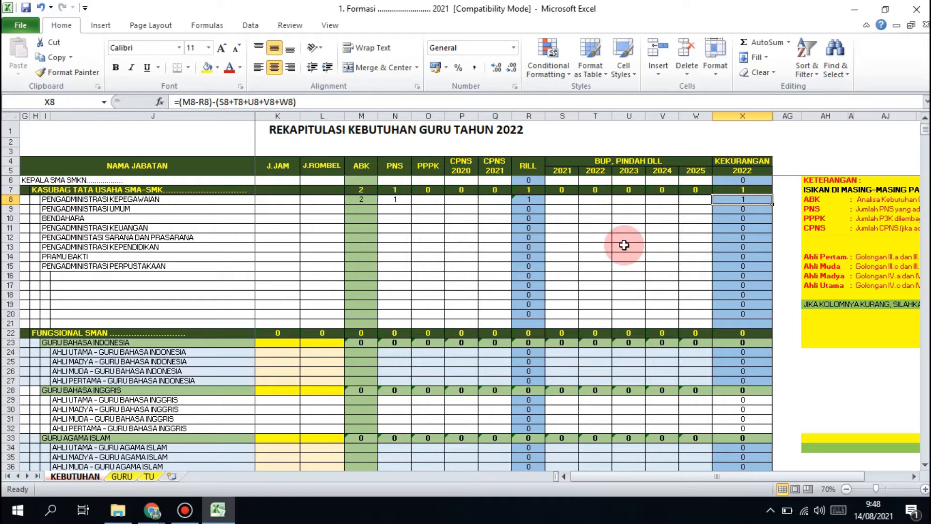
Enter ABK 3, PNS 1 and CPNS 2021 1 for PENGADMINISTRASI UMUM
{"action": "left_click", "coordinate": [363, 208]}
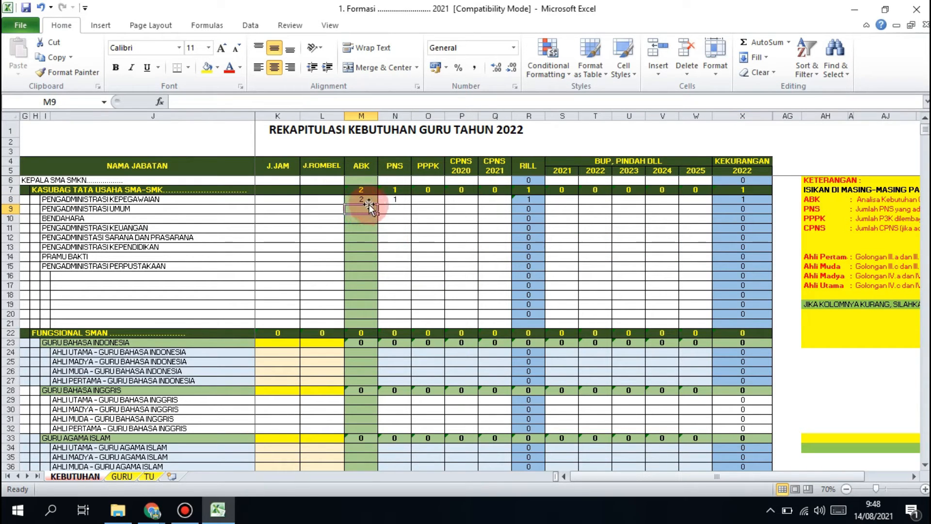
{"action": "type", "text": "3"}
{"action": "left_click", "coordinate": [400, 205]}
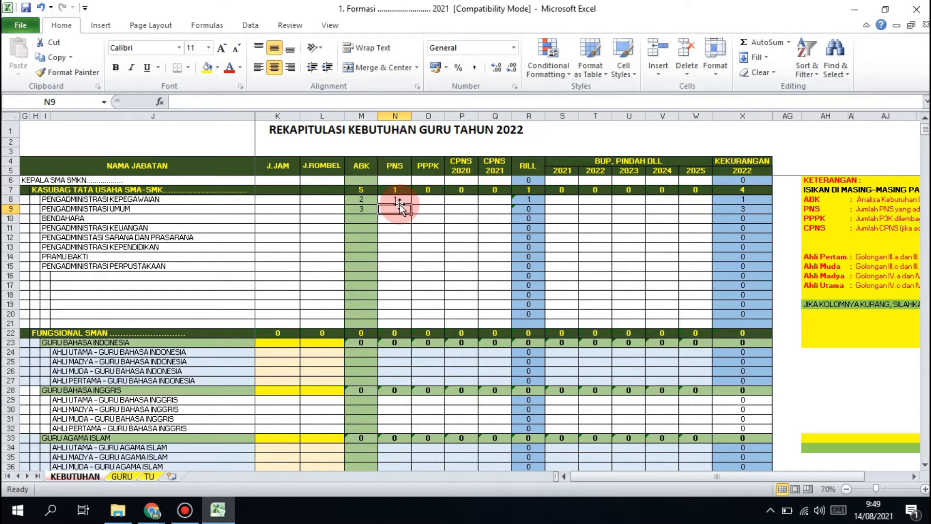
{"action": "type", "text": "1"}
{"action": "key", "text": "Tab"}
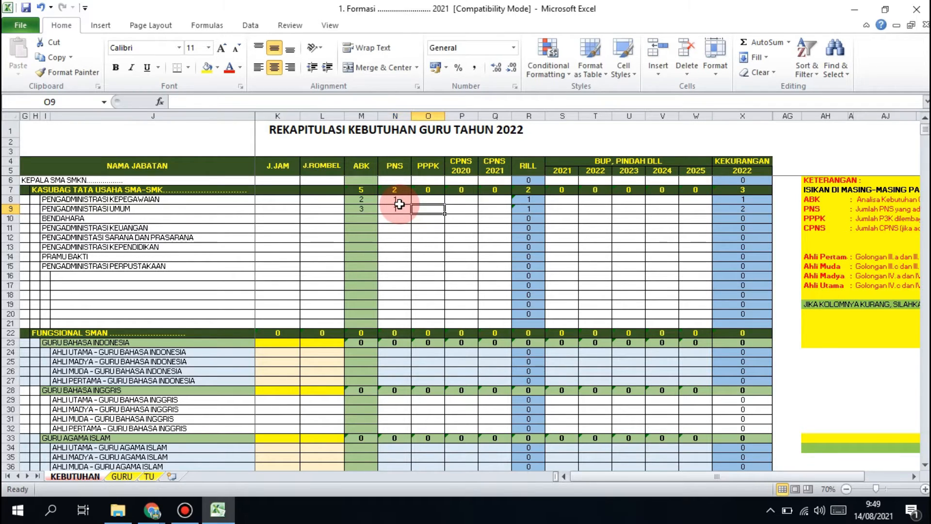
{"action": "key", "text": "Tab"}
{"action": "key", "text": "Tab"}
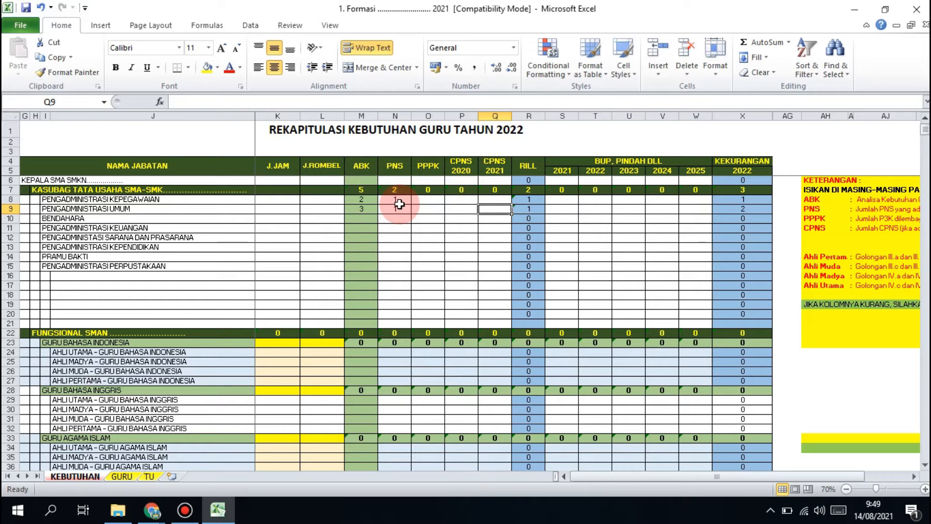
{"action": "type", "text": "1"}
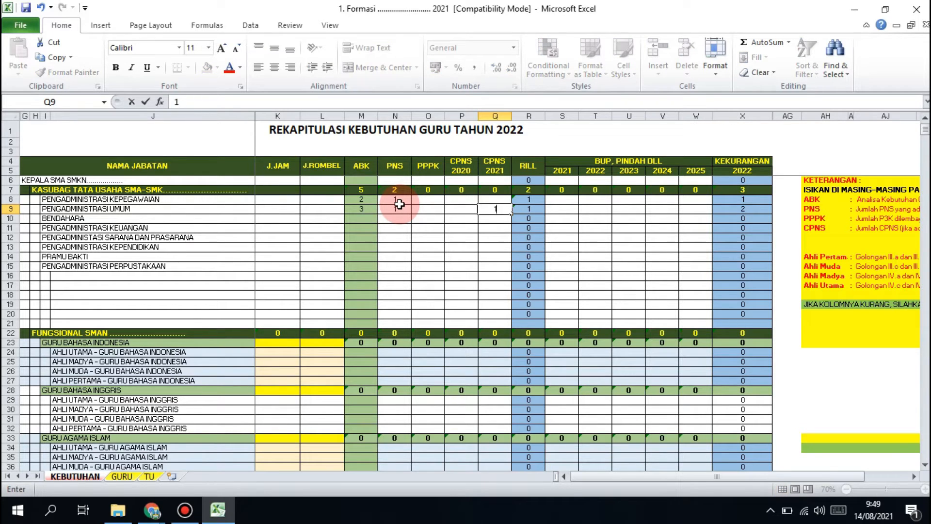
{"action": "key", "text": "Tab"}
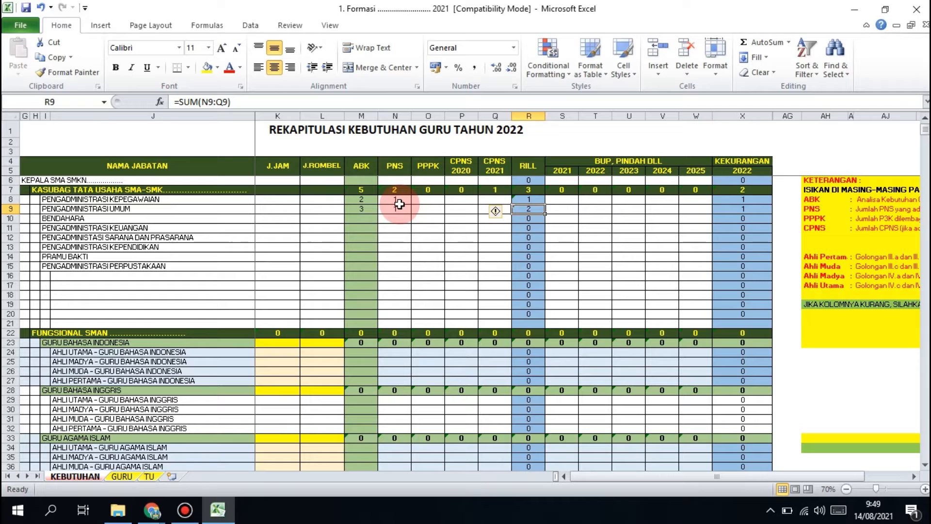
Check how the ABK, PNS and CPNS entries for PENGADMINISTRASI UMUM feed its RILL and KEKURANGAN 2022 cells
{"action": "left_click", "coordinate": [743, 213]}
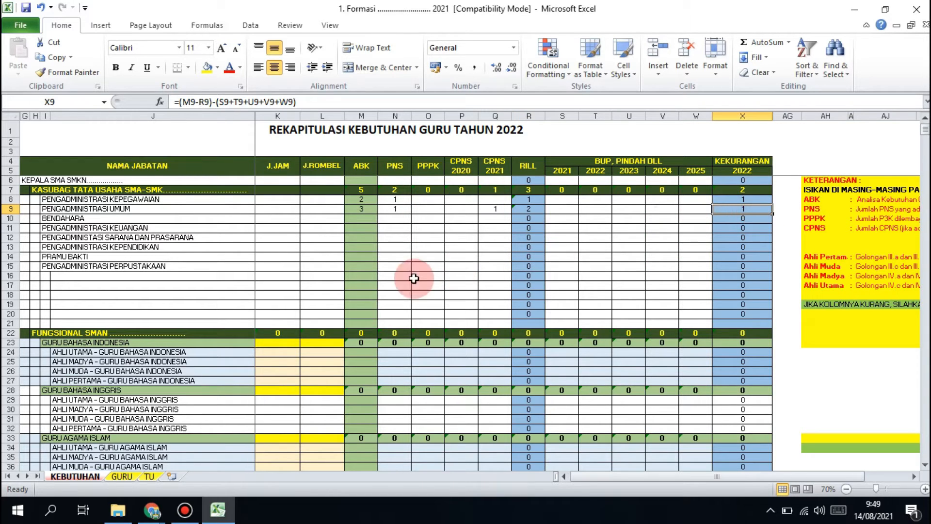
{"action": "left_click", "coordinate": [364, 212]}
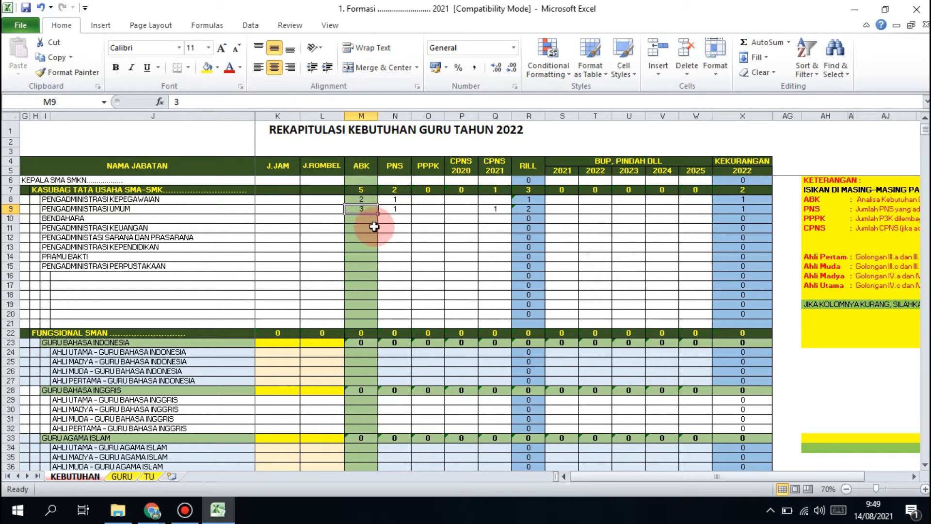
{"action": "left_click", "coordinate": [402, 211]}
{"action": "left_click", "coordinate": [499, 207]}
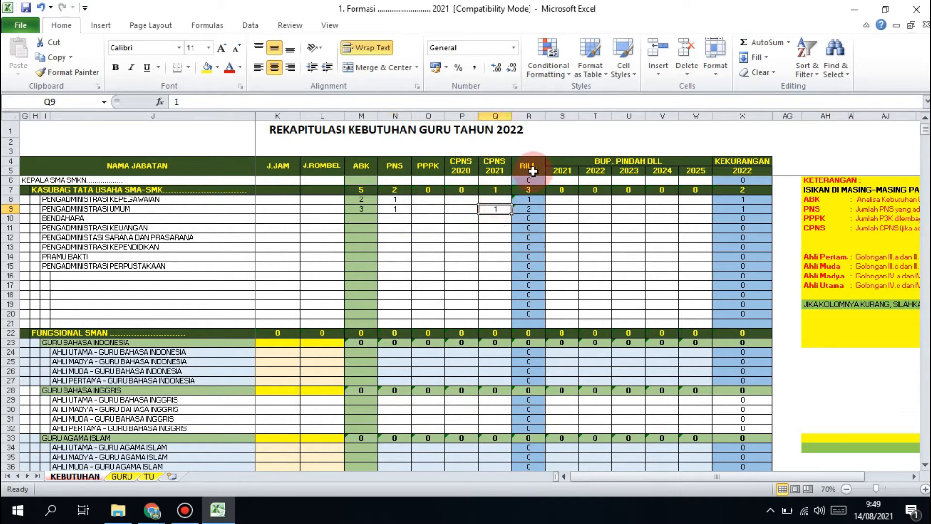
{"action": "left_click", "coordinate": [527, 209]}
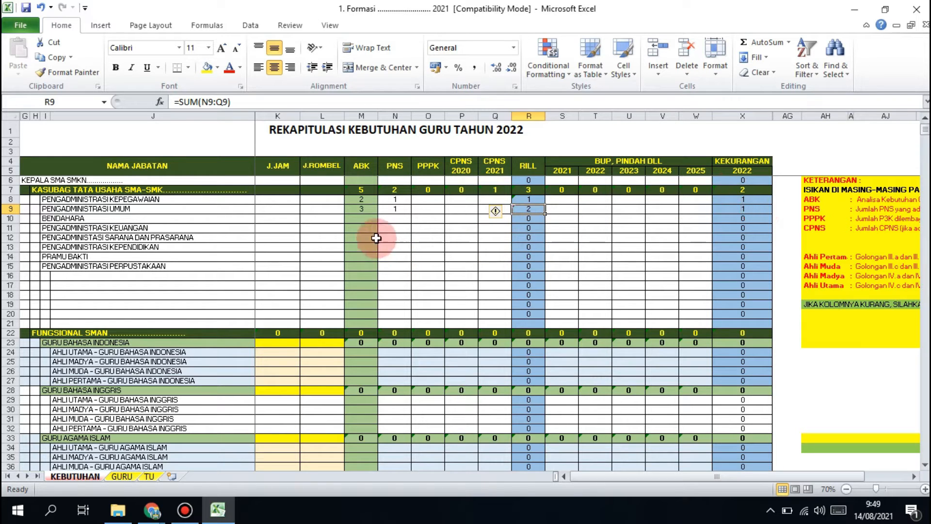
{"action": "left_click", "coordinate": [363, 208]}
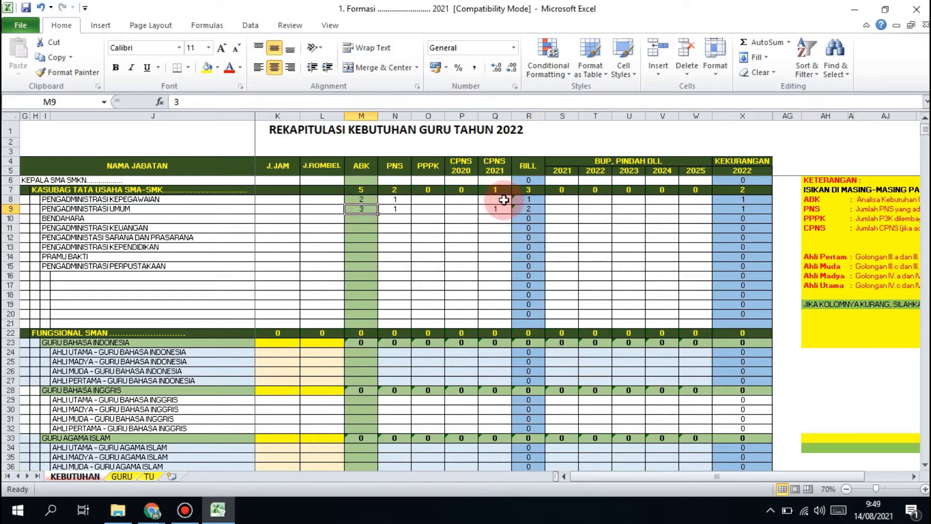
{"action": "left_click", "coordinate": [532, 209]}
{"action": "left_click", "coordinate": [742, 211]}
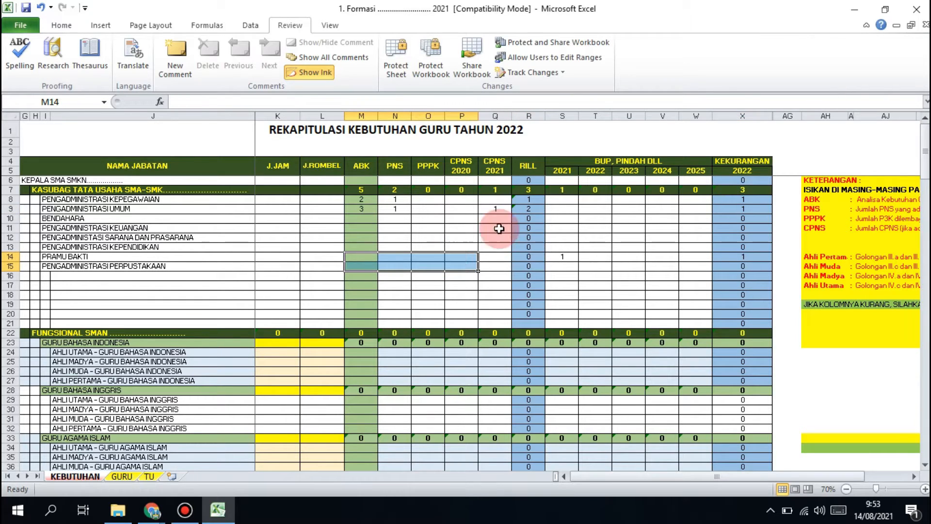
Clear PRAMU BAKTI's BUP, PINDAH DLL 2021 entry and fill its row with ABK 5, PNS 2 and PPPK 1
{"action": "left_click", "coordinate": [550, 256]}
{"action": "key", "text": "Delete"}
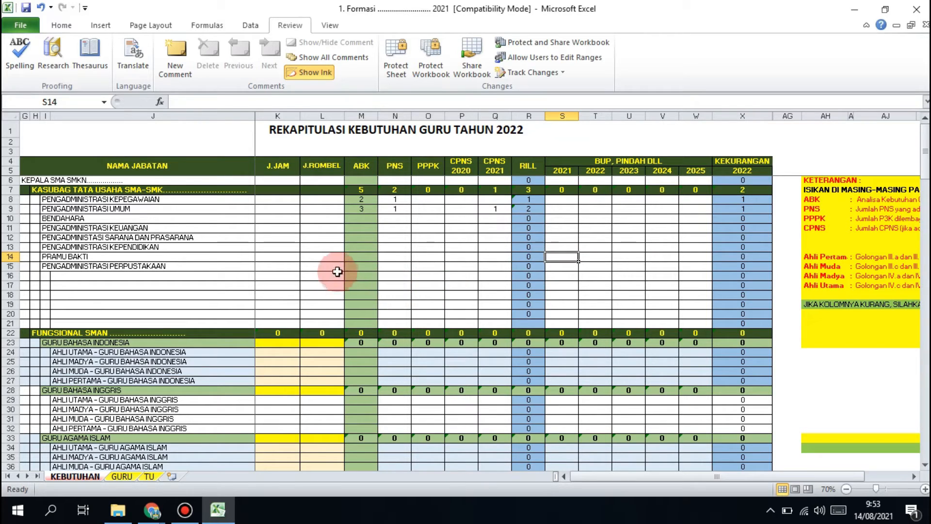
{"action": "left_click", "coordinate": [355, 261]}
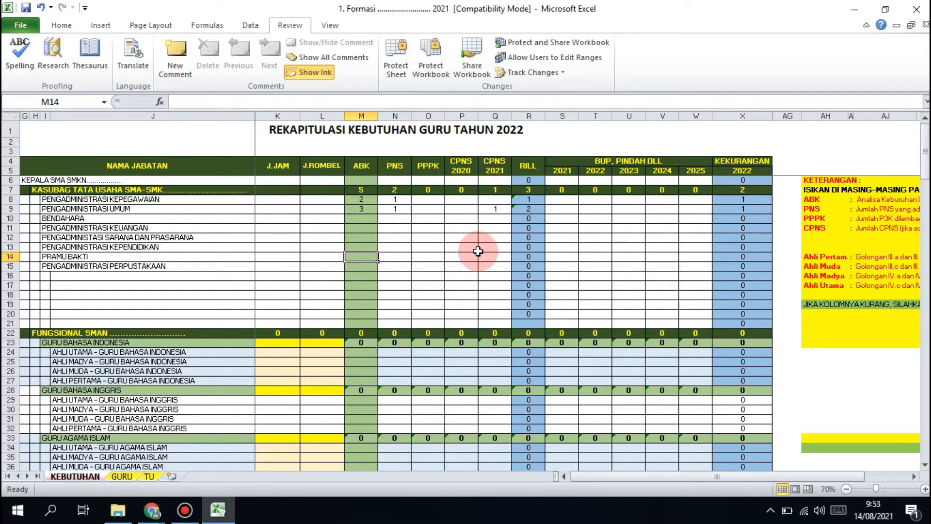
{"action": "type", "text": "5"}
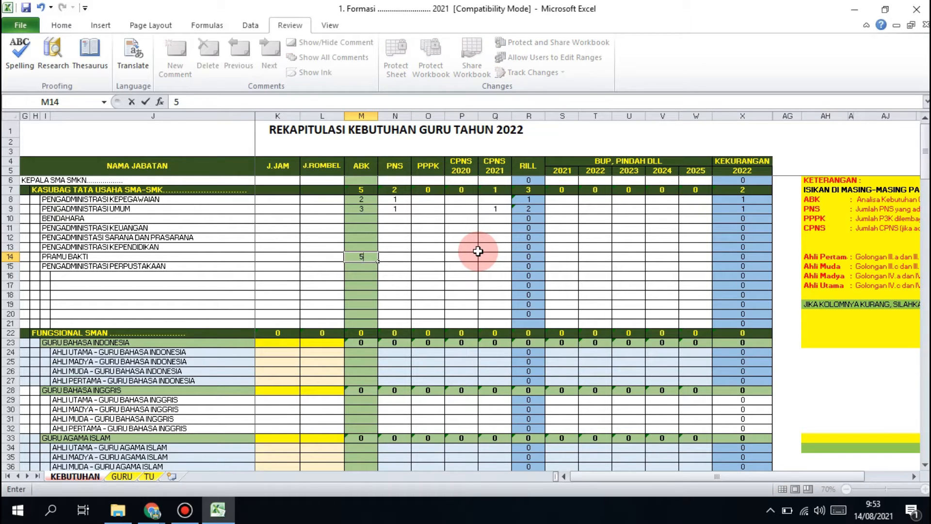
{"action": "key", "text": "Tab"}
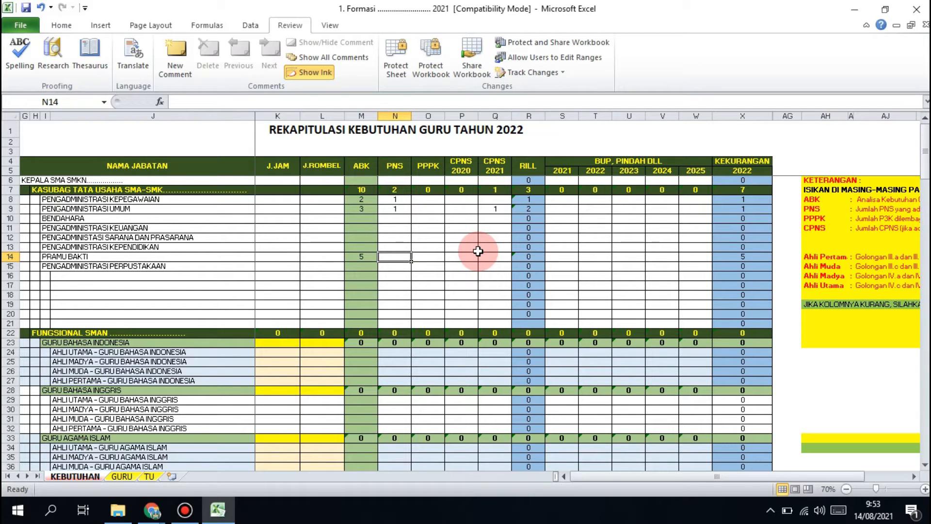
{"action": "type", "text": "2"}
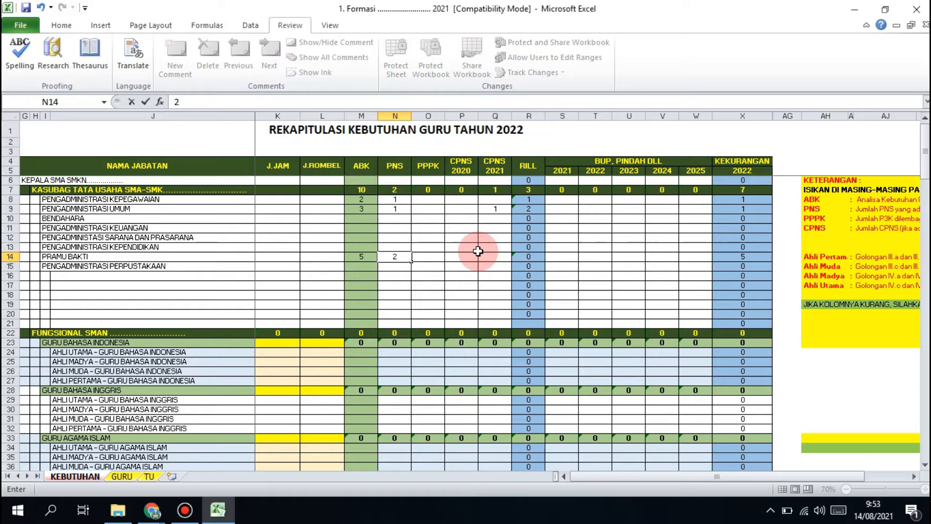
{"action": "key", "text": "Tab"}
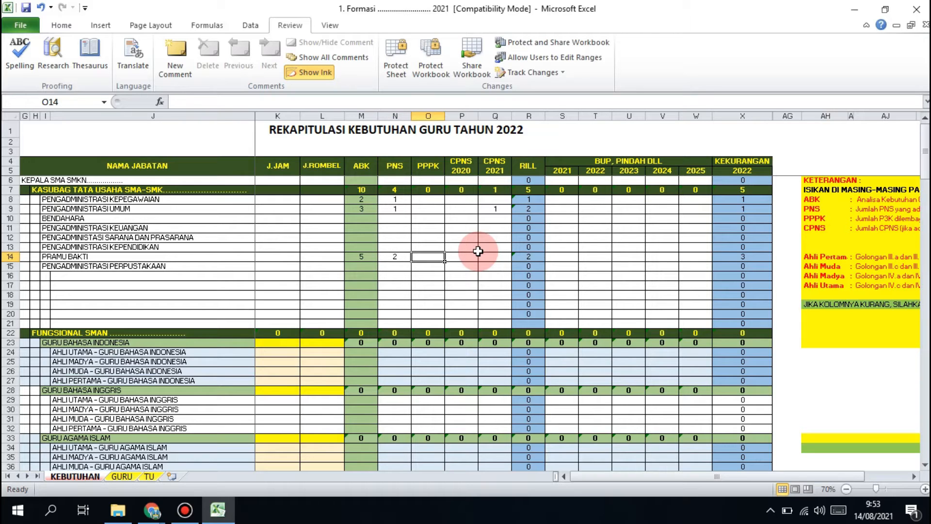
{"action": "type", "text": "1"}
{"action": "key", "text": "Tab"}
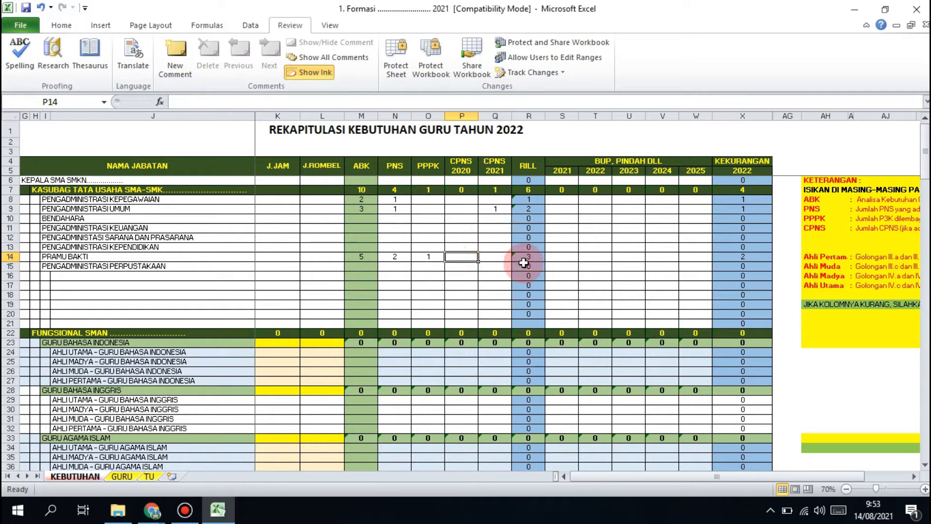
{"action": "left_click", "coordinate": [514, 266]}
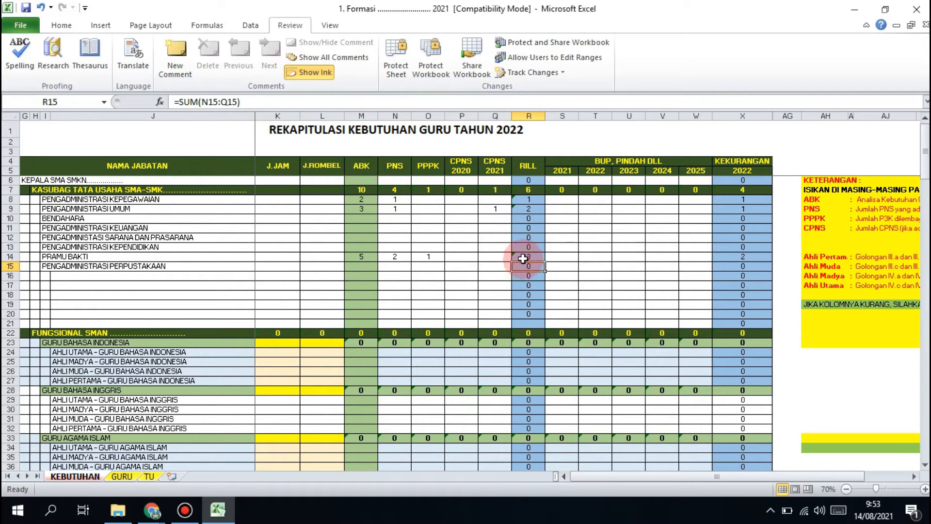
{"action": "left_click", "coordinate": [742, 257]}
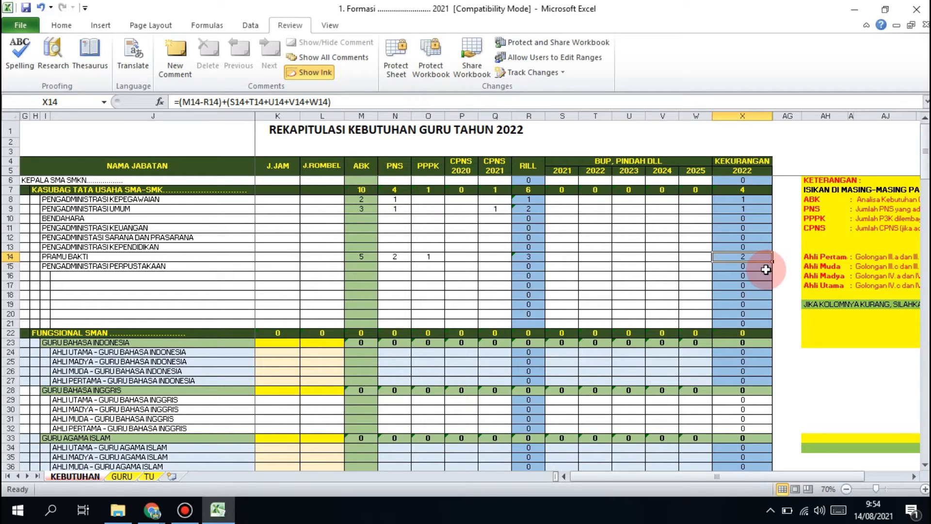
Enter 1 under BUP, PINDAH DLL 2021 for PRAMU BAKTI and check its KEKURANGAN 2022 cell
{"action": "left_click", "coordinate": [572, 258]}
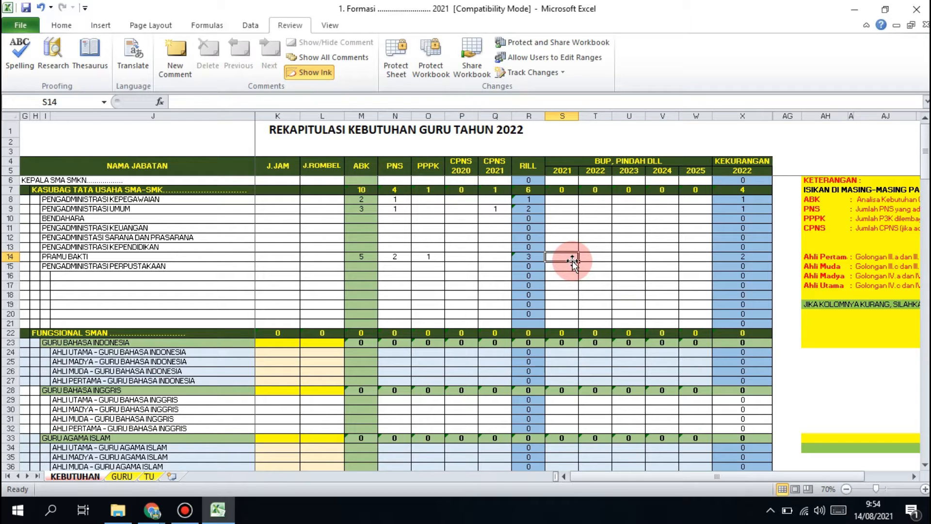
{"action": "type", "text": "1"}
{"action": "key", "text": "Tab"}
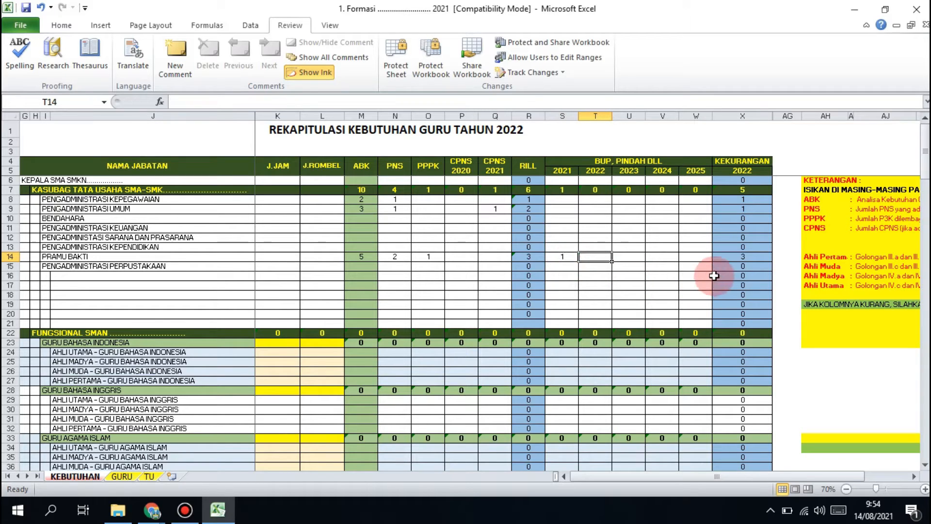
{"action": "left_click", "coordinate": [754, 256]}
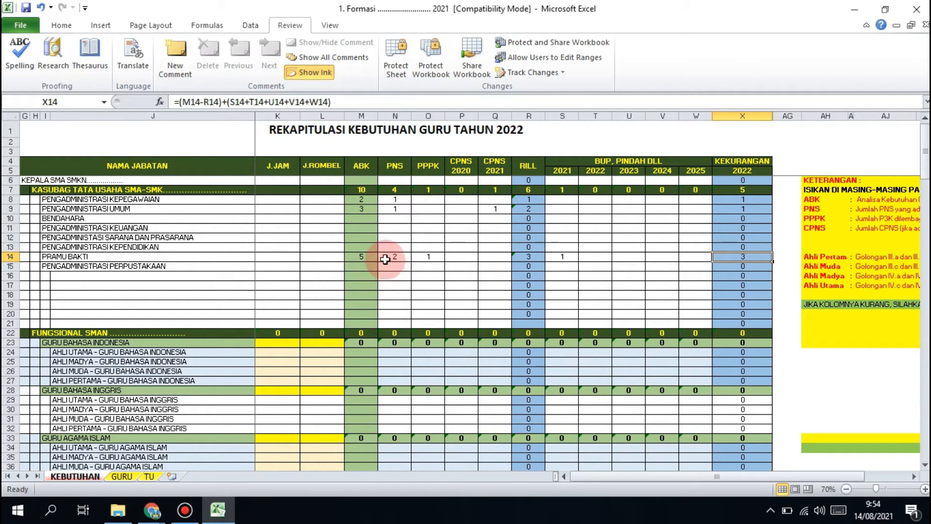
Examine how PRAMU BAKTI's PNS, PPPK, ABK and BUP 2021 entries feed its RILL and KEKURANGAN 2022 formulas
{"action": "left_click", "coordinate": [386, 260]}
{"action": "left_click", "coordinate": [425, 258]}
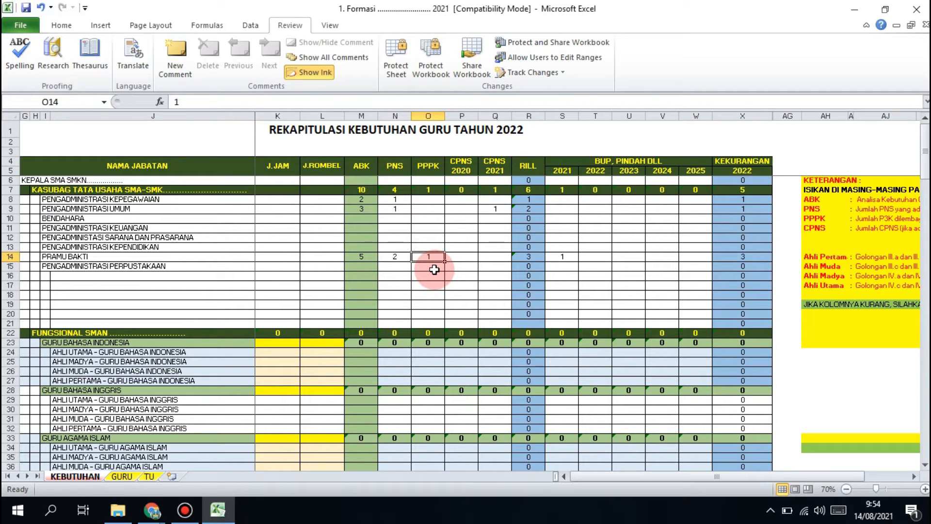
{"action": "left_click", "coordinate": [361, 259]}
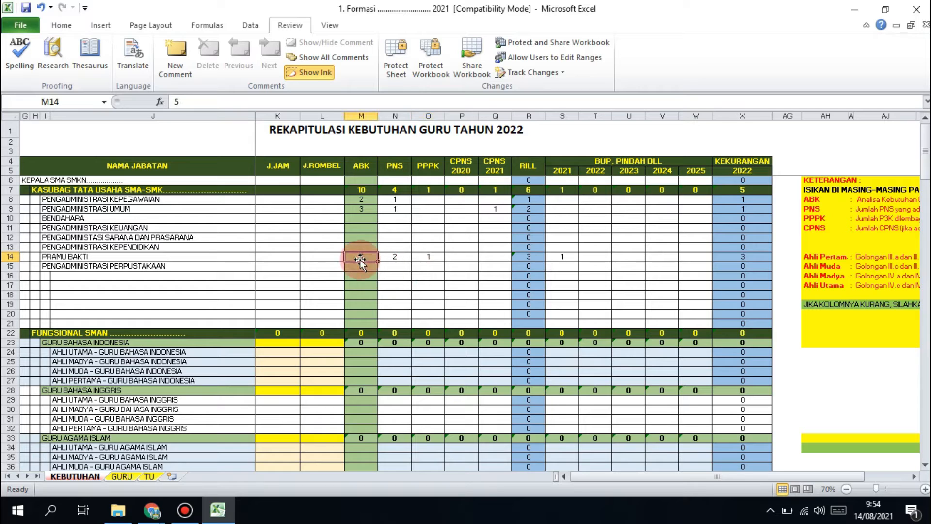
{"action": "left_click", "coordinate": [529, 258]}
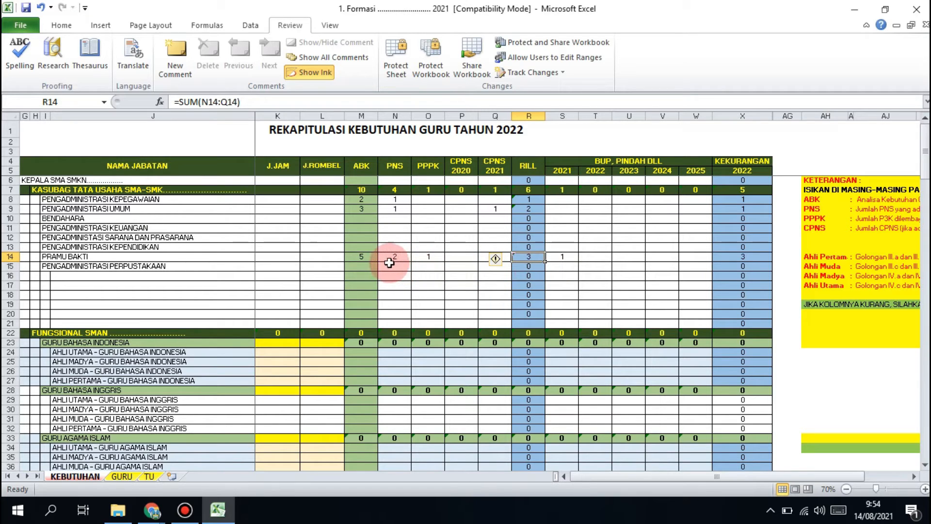
{"action": "double_click", "coordinate": [538, 257]}
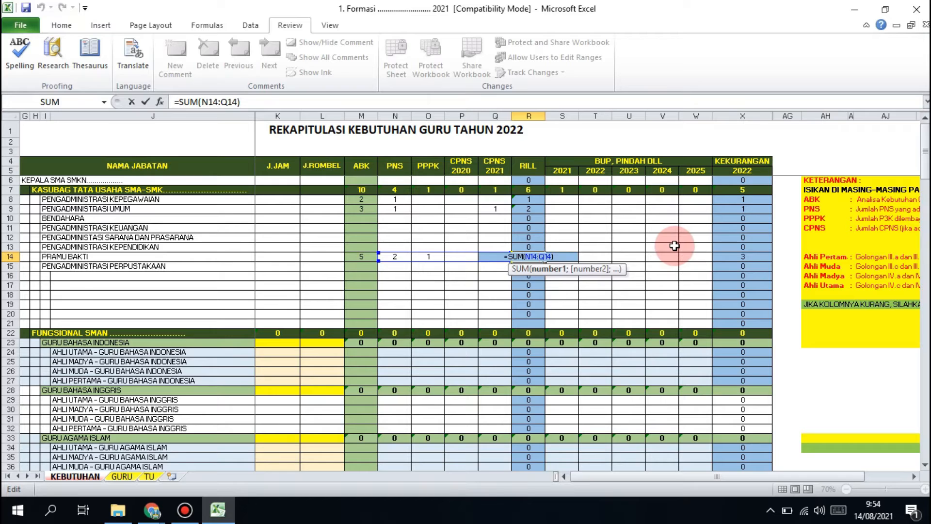
{"action": "key", "text": "Return"}
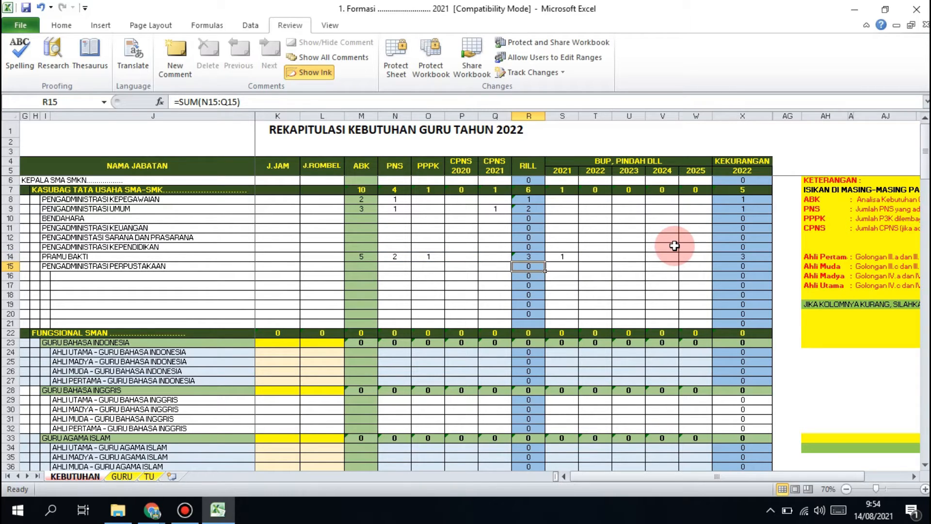
{"action": "left_click", "coordinate": [537, 255]}
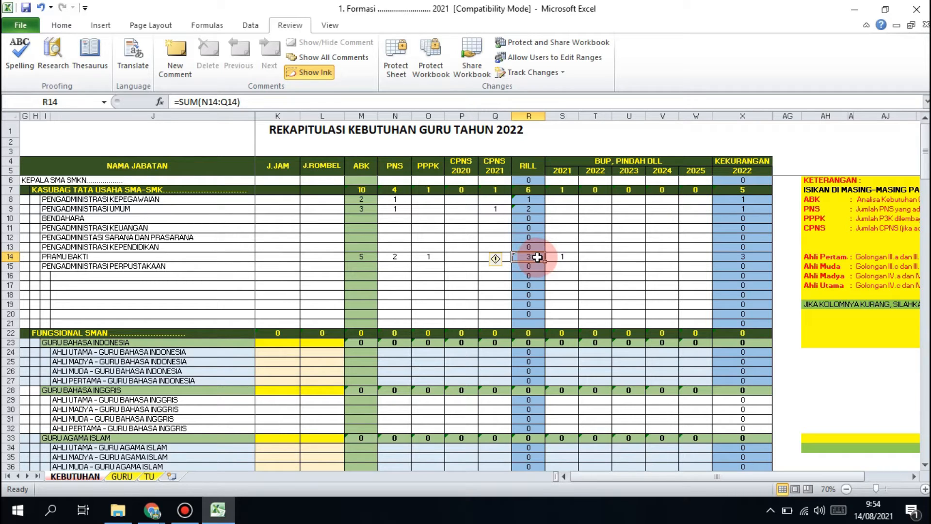
{"action": "left_click", "coordinate": [566, 256]}
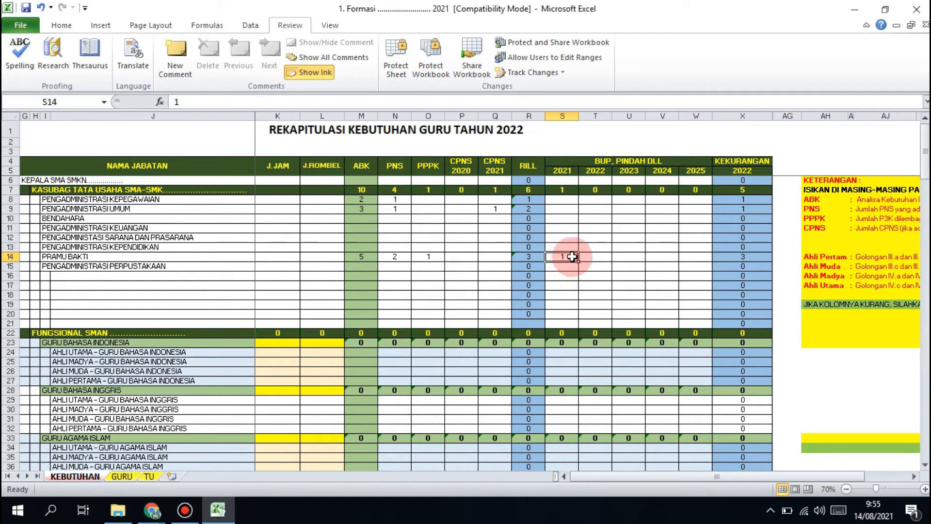
{"action": "left_click", "coordinate": [744, 257]}
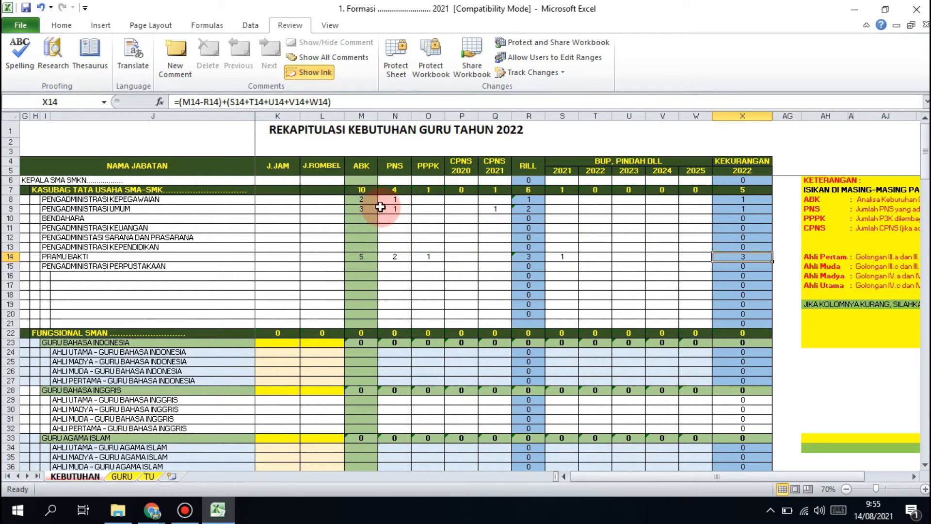
Review the administrative staff rows' input ranges, ABK to CPNS 2021 and BUP, PINDAH DLL, and their calculated RILL and KEKURANGAN 2022 columns
{"action": "left_click_drag", "start_coordinate": [367, 201], "coordinate": [495, 324]}
{"action": "left_click_drag", "start_coordinate": [558, 199], "coordinate": [686, 327]}
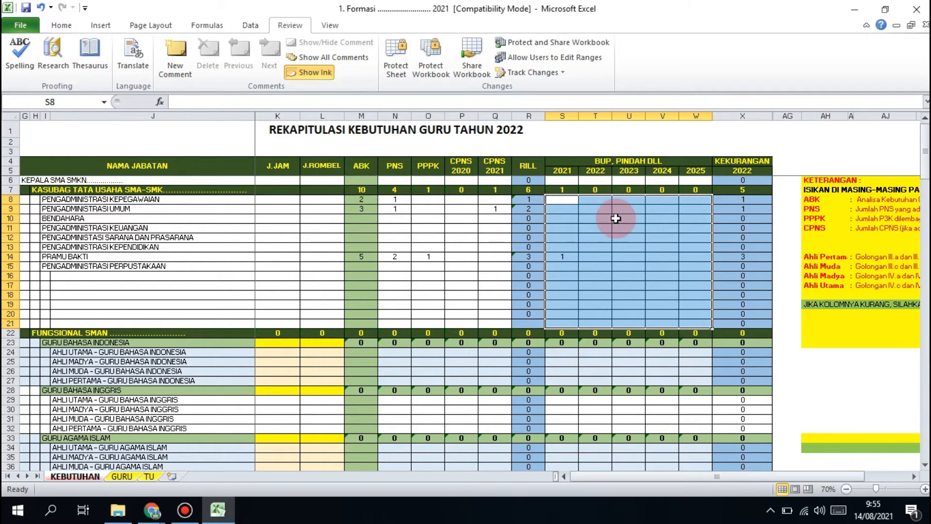
{"action": "left_click", "coordinate": [596, 248]}
{"action": "left_click", "coordinate": [529, 199]}
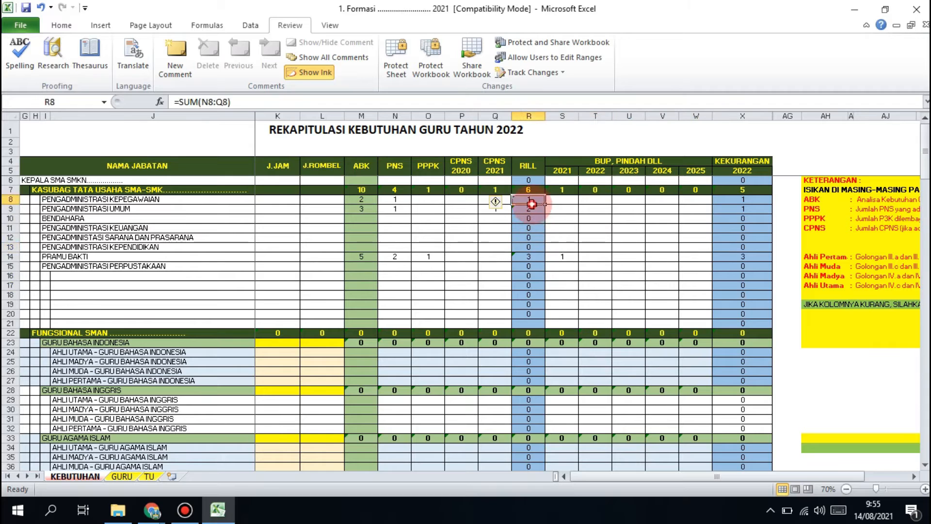
{"action": "left_click", "coordinate": [759, 210]}
{"action": "scroll", "coordinate": [760, 211], "scroll_direction": "down", "scroll_amount": 1}
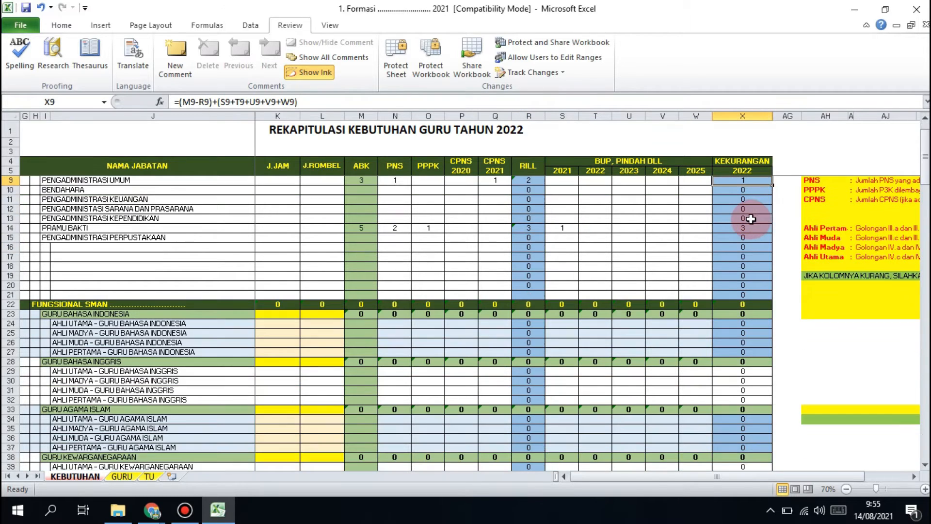
{"action": "scroll", "coordinate": [757, 212], "scroll_direction": "down", "scroll_amount": 1}
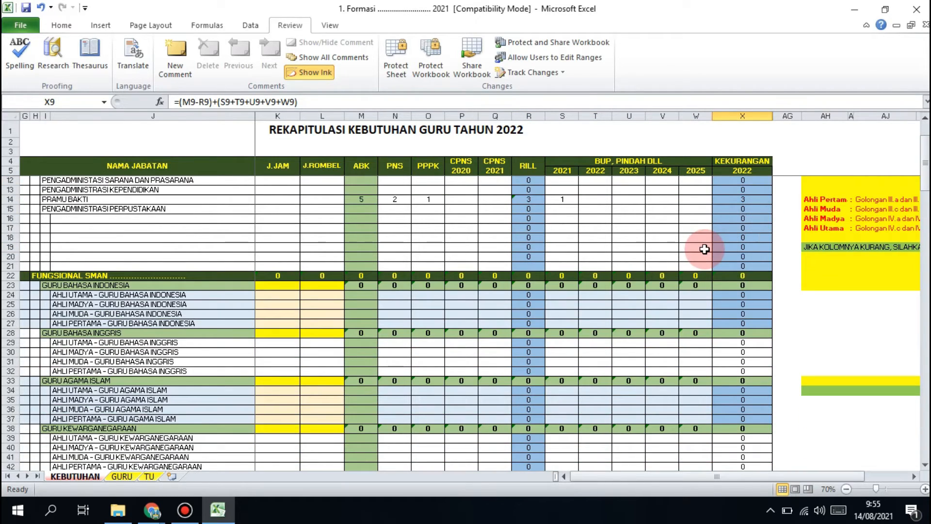
{"action": "scroll", "coordinate": [689, 240], "scroll_direction": "up", "scroll_amount": 2}
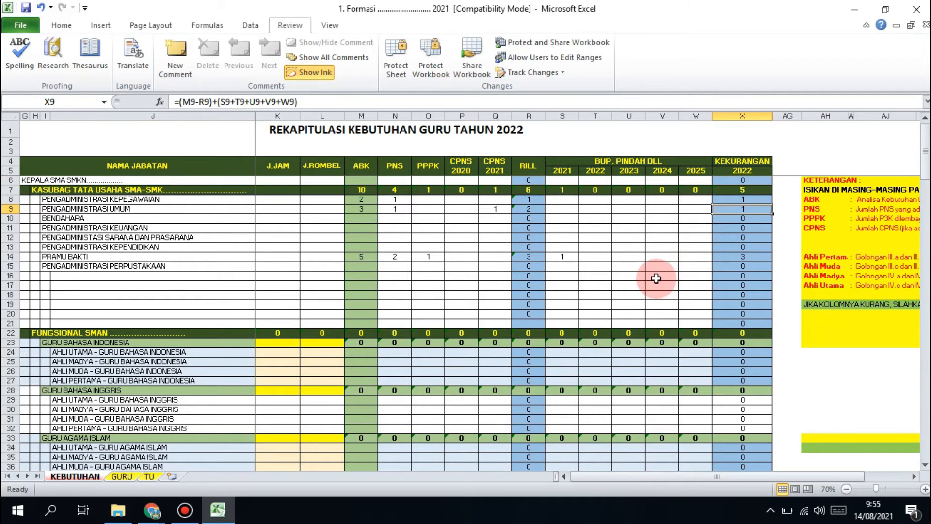
Enter J.JAM 90 and J.ROMBEL 5 in the GURU BAHASA INDONESIA heading row
{"action": "scroll", "coordinate": [656, 279], "scroll_direction": "down", "scroll_amount": 5}
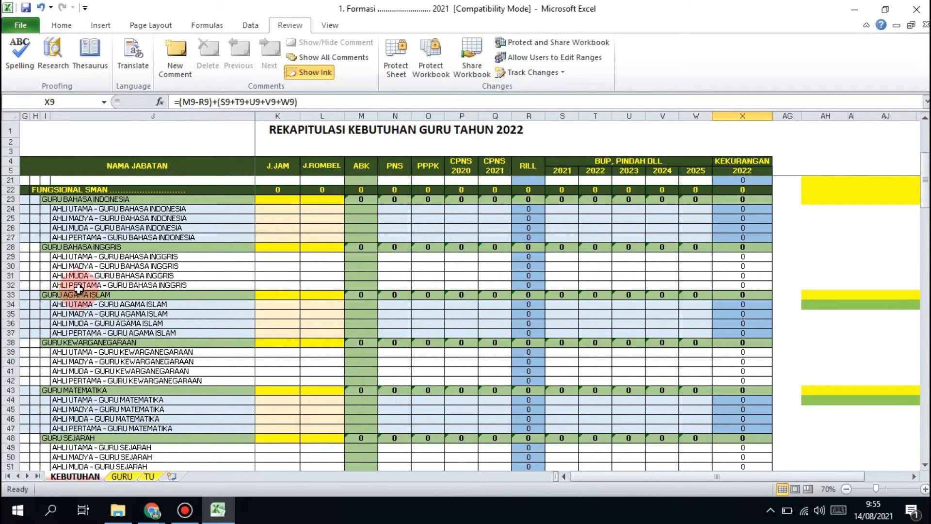
{"action": "left_click", "coordinate": [283, 202]}
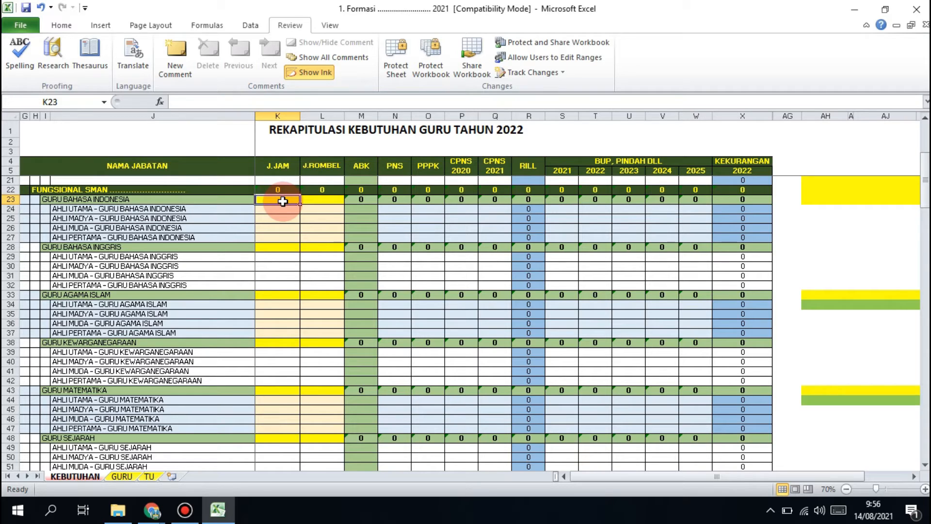
{"action": "type", "text": "90"}
{"action": "key", "text": "Tab"}
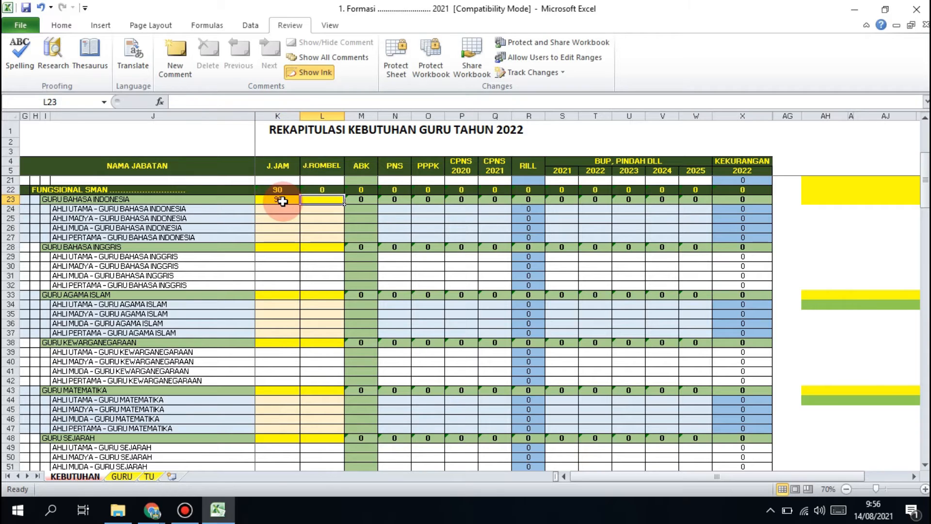
{"action": "type", "text": "5"}
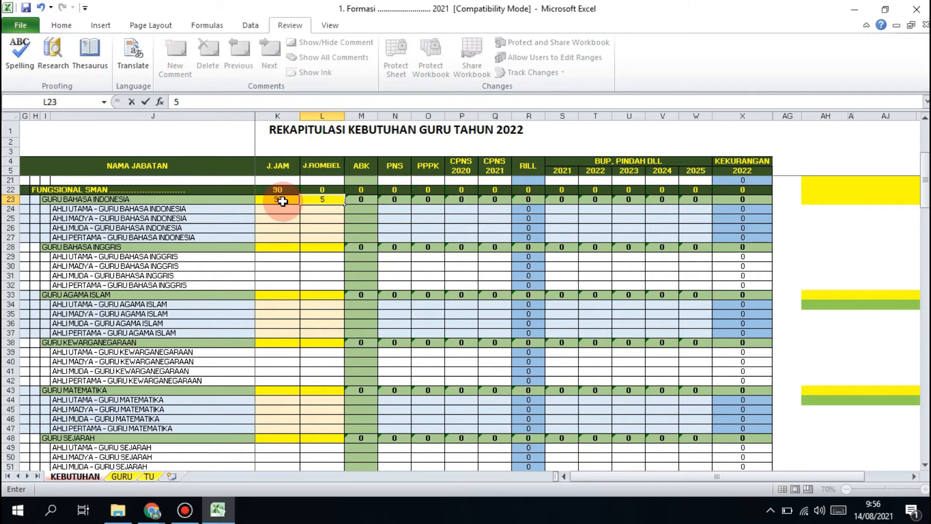
{"action": "key", "text": "Tab"}
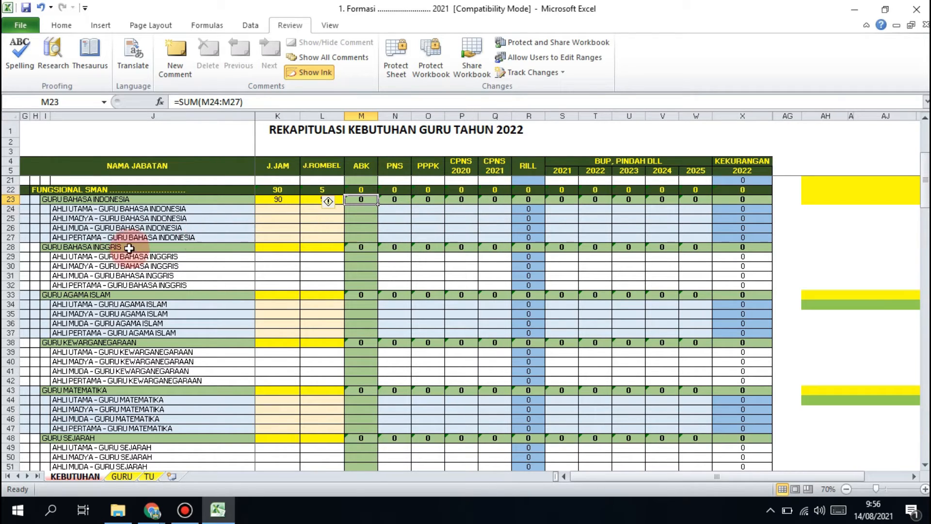
Compare the J.JAM and J.ROMBEL cells of the subject heading rows with the AHLI level rows under GURU BAHASA INDONESIA
{"action": "left_click", "coordinate": [73, 209]}
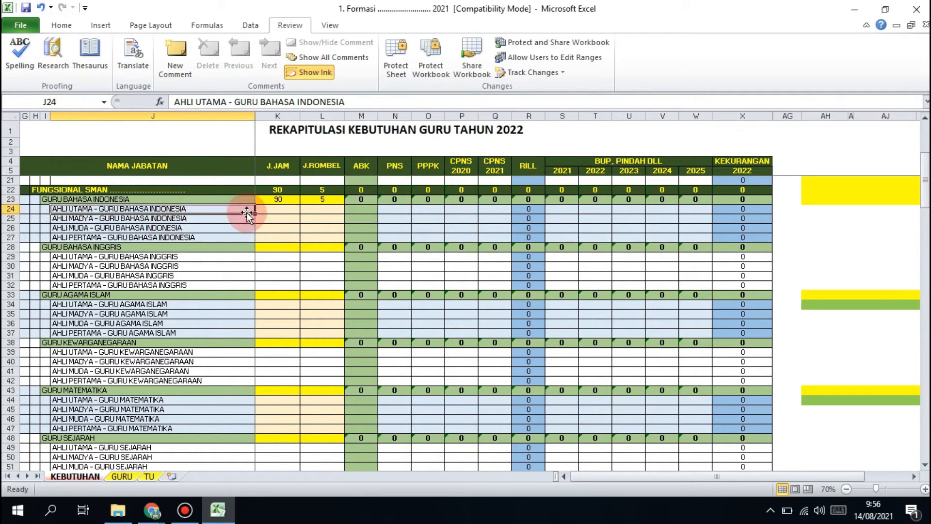
{"action": "left_click", "coordinate": [284, 199]}
{"action": "left_click", "coordinate": [324, 200]}
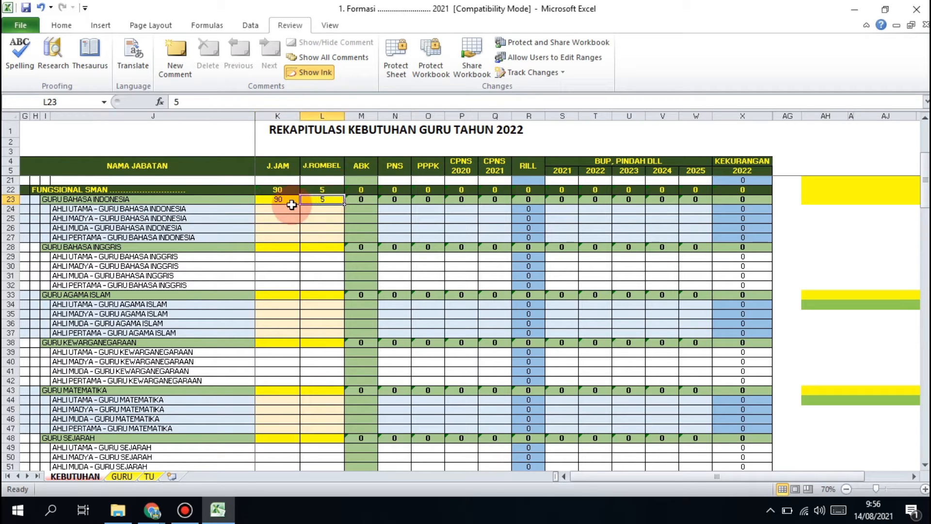
{"action": "left_click", "coordinate": [293, 247]}
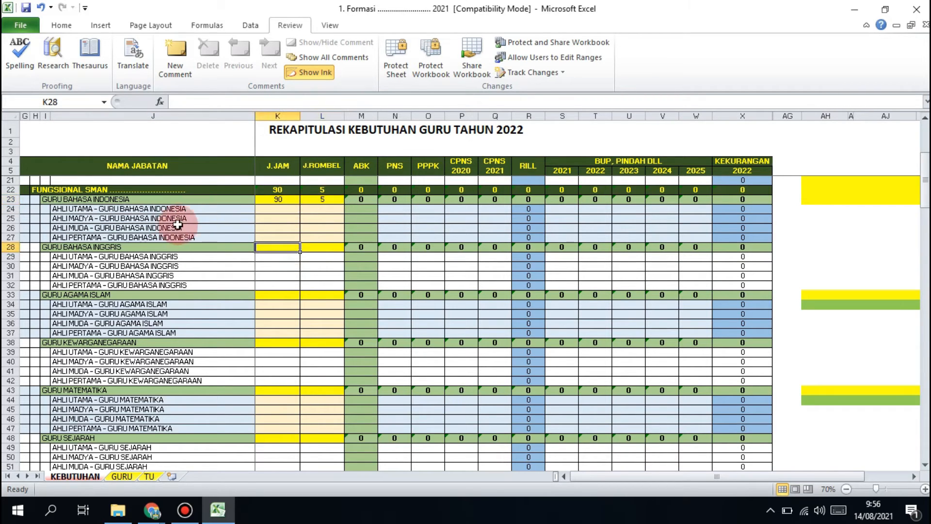
{"action": "left_click", "coordinate": [327, 200]}
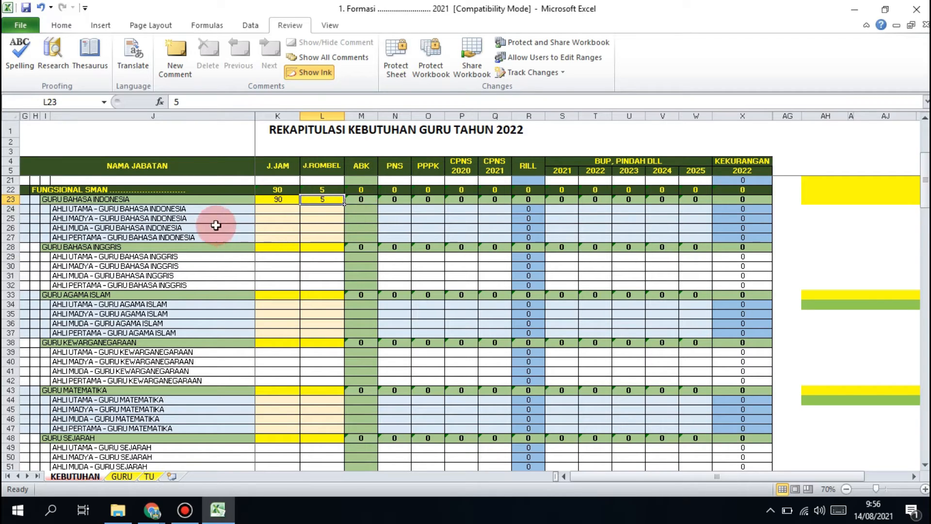
{"action": "left_click", "coordinate": [196, 218]}
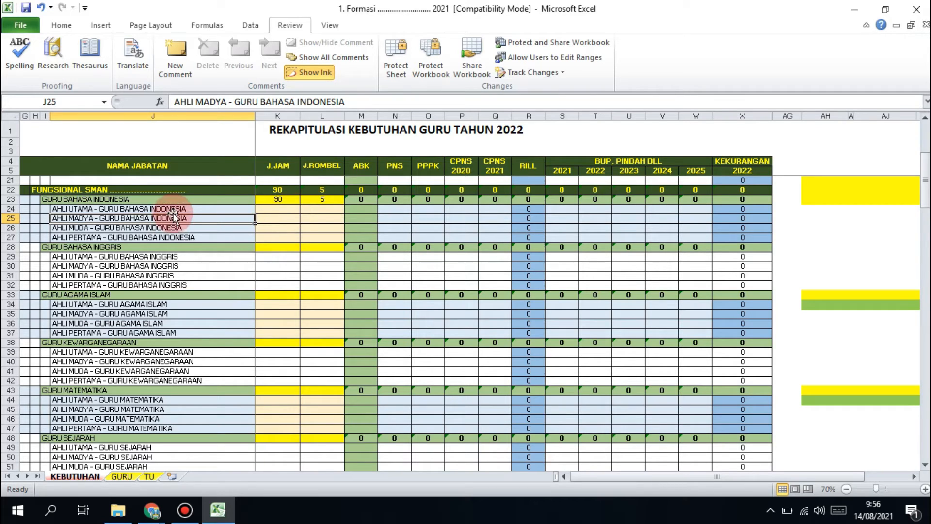
Examine the ABK and PNS cells of the four AHLI level rows under GURU BAHASA INDONESIA
{"action": "left_click_drag", "start_coordinate": [173, 209], "coordinate": [164, 237]}
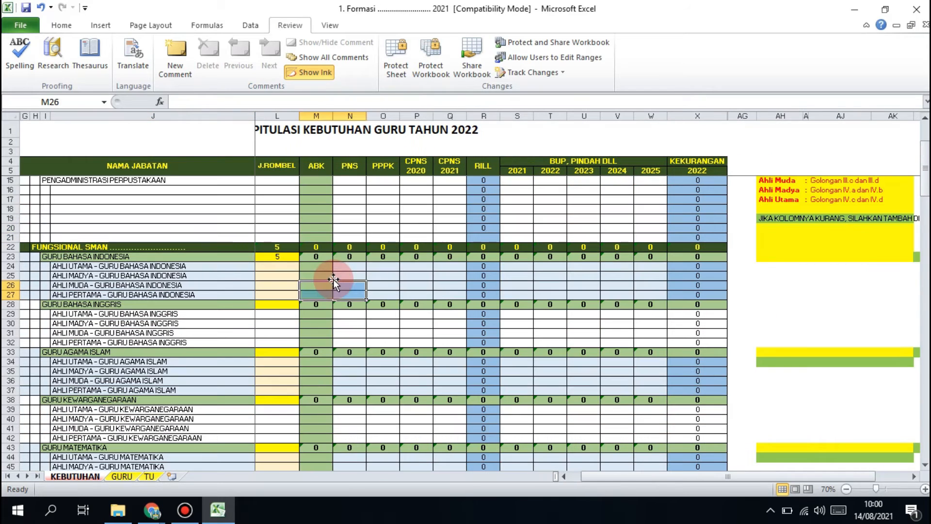
{"action": "left_click", "coordinate": [334, 275]}
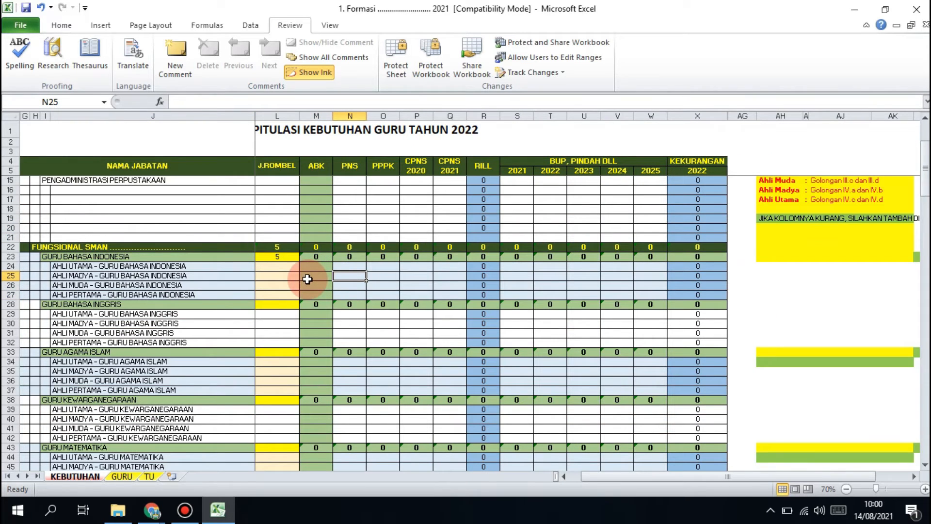
{"action": "scroll", "coordinate": [308, 279], "scroll_direction": "down", "scroll_amount": 1}
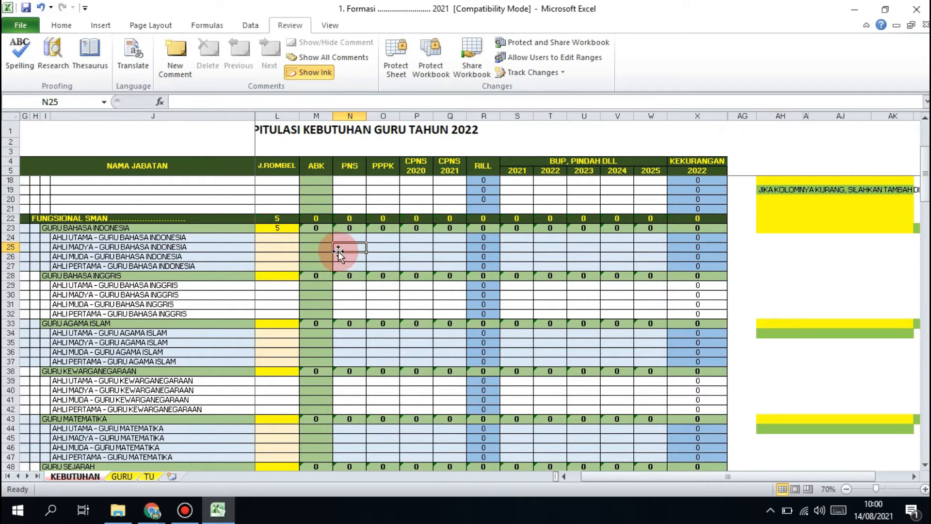
{"action": "left_click", "coordinate": [349, 258]}
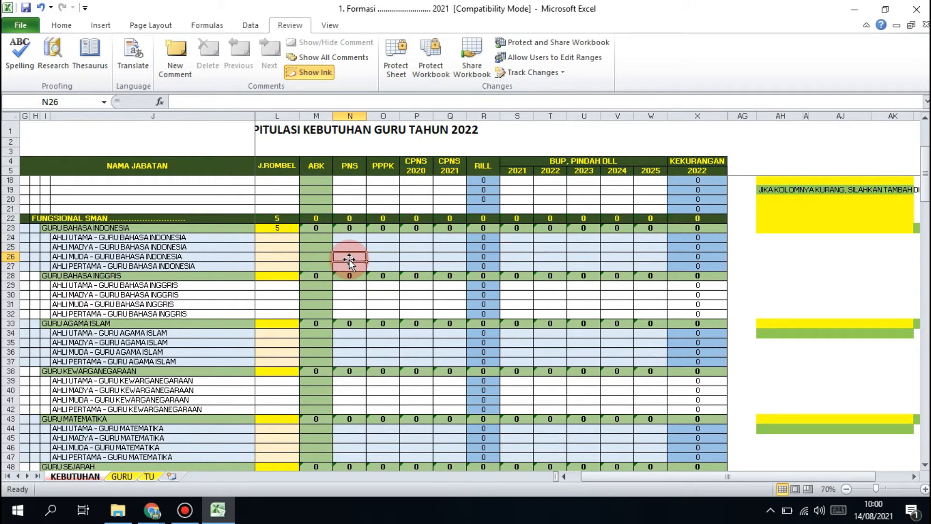
{"action": "left_click", "coordinate": [320, 267]}
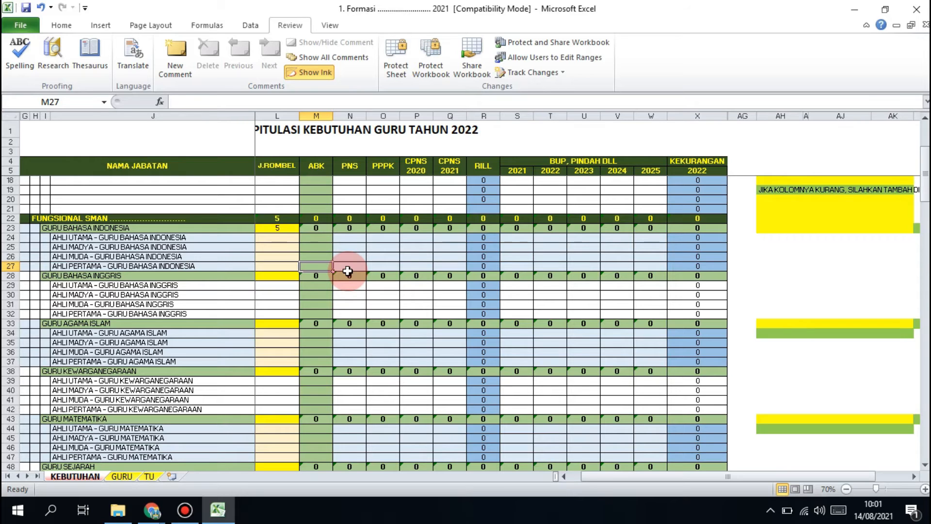
{"action": "scroll", "coordinate": [334, 271], "scroll_direction": "up", "scroll_amount": 1}
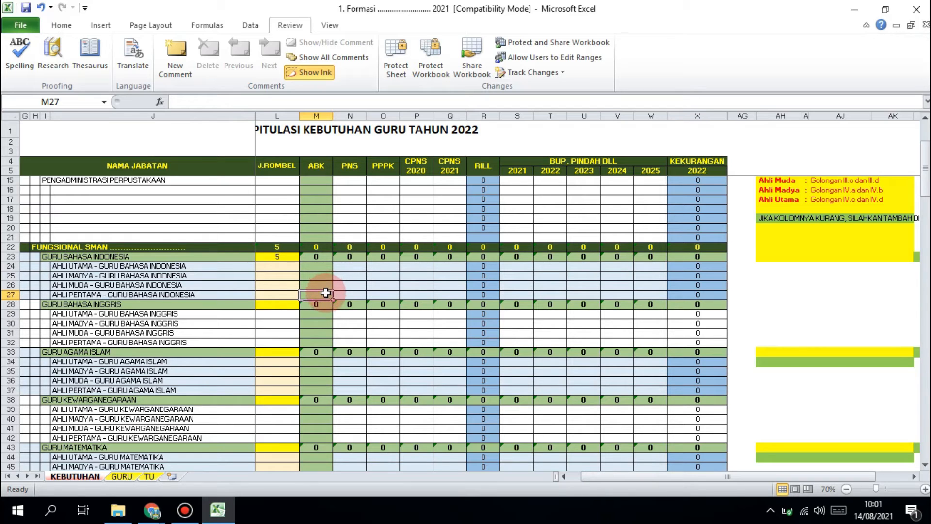
{"action": "left_click", "coordinate": [326, 276]}
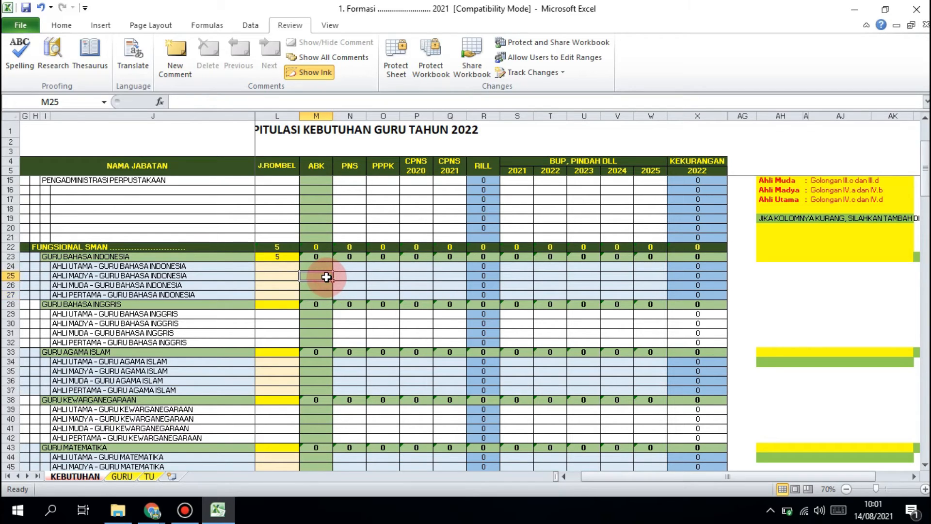
{"action": "left_click", "coordinate": [323, 285]}
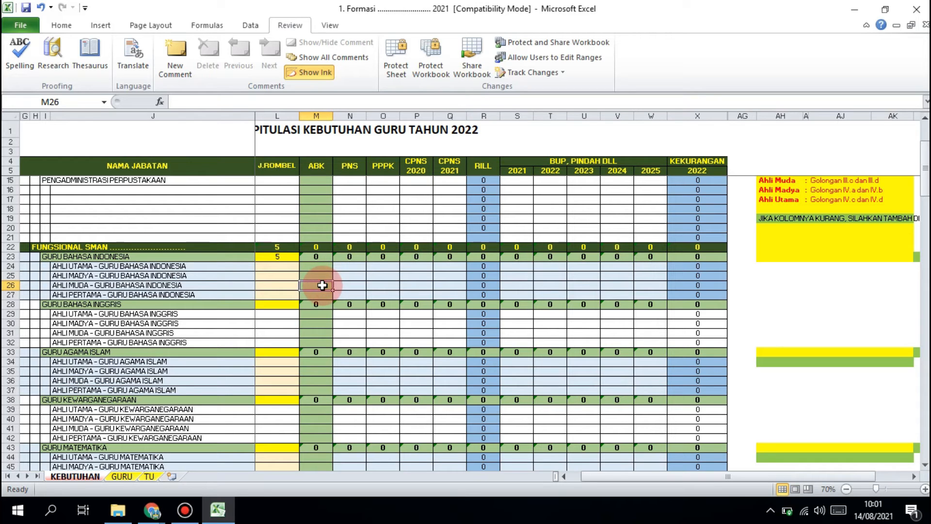
Enter PNS 1 for both AHLI MUDA and AHLI PERTAMA under GURU BAHASA INDONESIA
{"action": "left_click", "coordinate": [345, 285]}
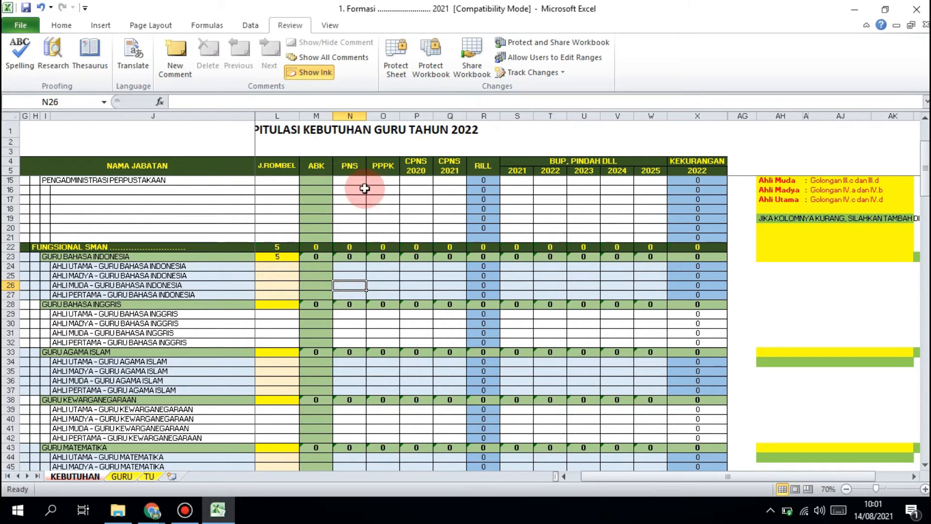
{"action": "type", "text": "1"}
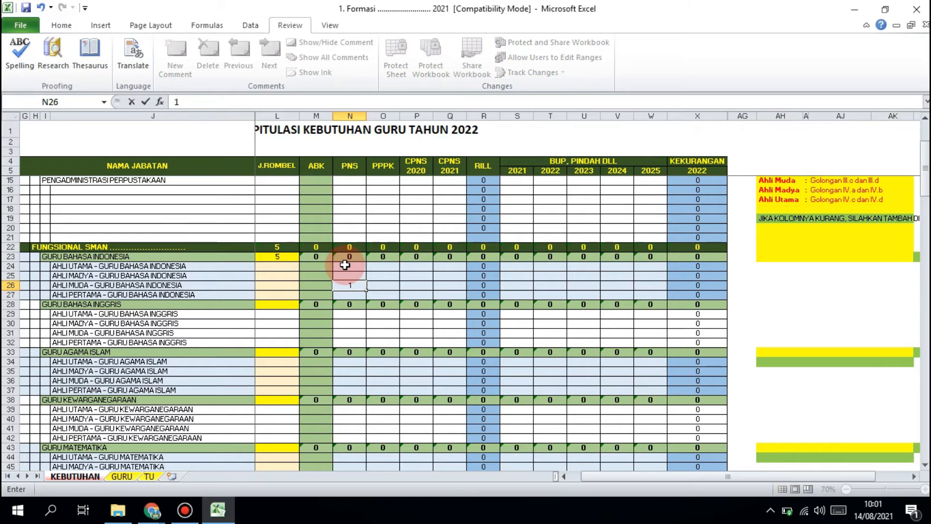
{"action": "key", "text": "Tab"}
{"action": "key", "text": "Left"}
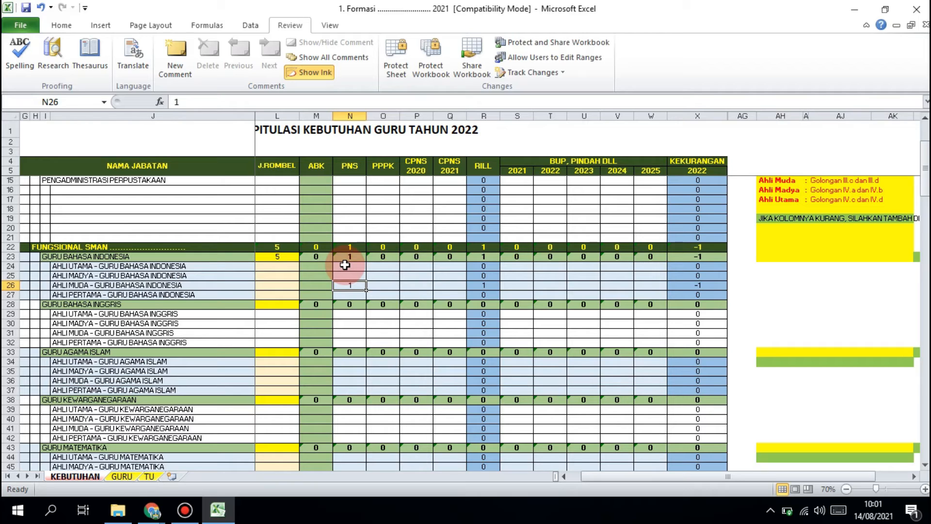
{"action": "key", "text": "Down"}
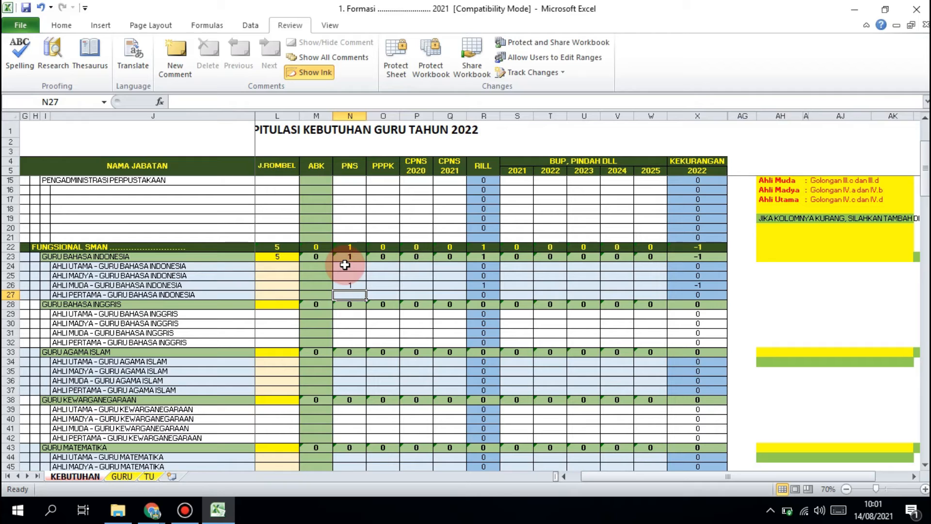
{"action": "type", "text": "1"}
{"action": "key", "text": "Tab"}
{"action": "key", "text": "Left"}
Enter ABK 1 for both AHLI MUDA and AHLI PERTAMA under GURU BAHASA INDONESIA
{"action": "key", "text": "Up"}
{"action": "key", "text": "Down"}
{"action": "key", "text": "Up"}
{"action": "key", "text": "Left"}
{"action": "type", "text": "1"}
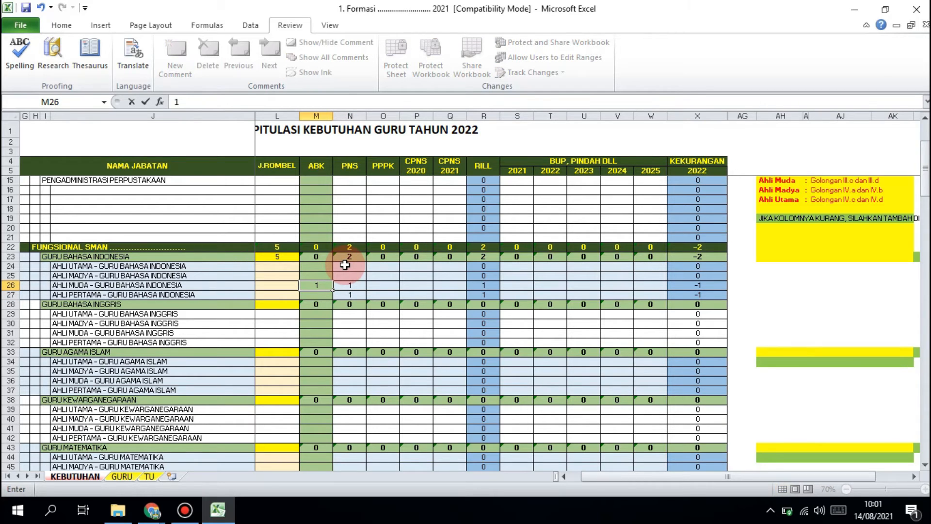
{"action": "key", "text": "Return"}
{"action": "type", "text": "1"}
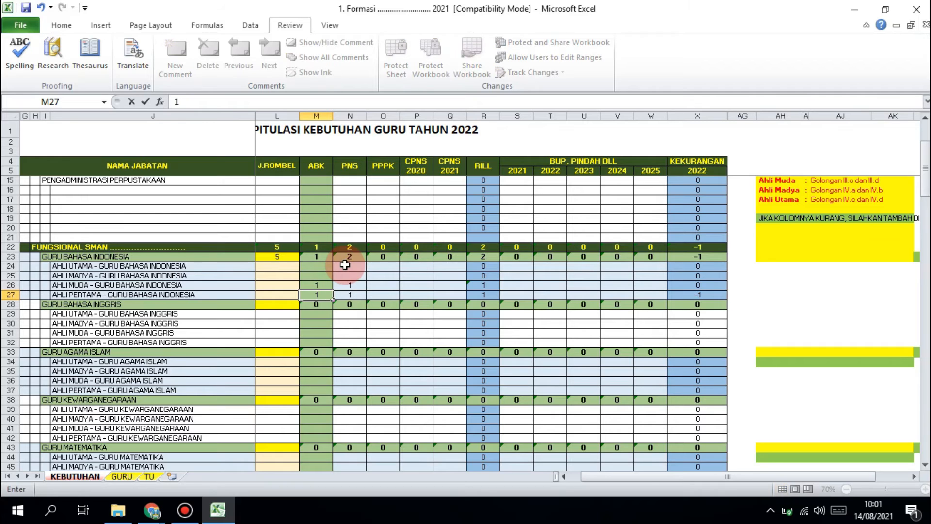
{"action": "key", "text": "Return"}
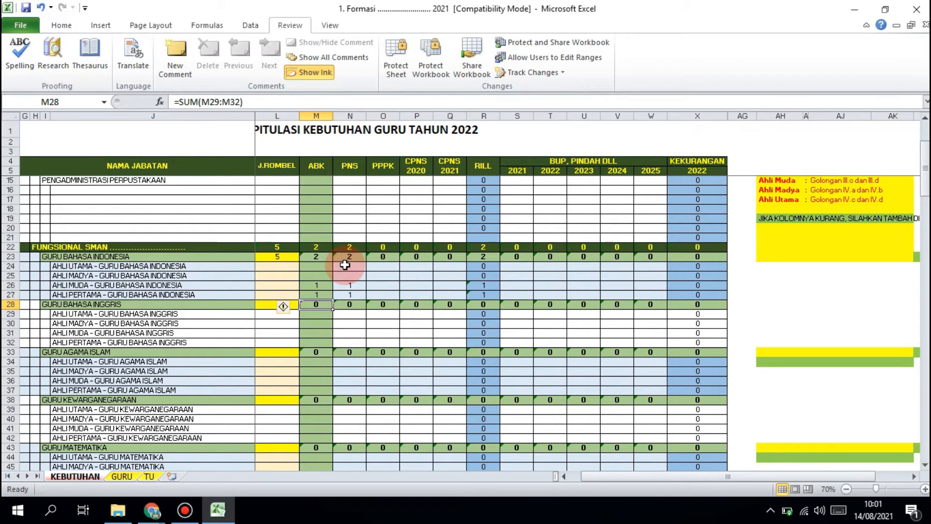
Check GURU BAHASA INDONESIA's KEKURANGAN 2022 against its ABK and PNS entries, and set AHLI PERTAMA's ABK to 4
{"action": "left_click", "coordinate": [713, 257]}
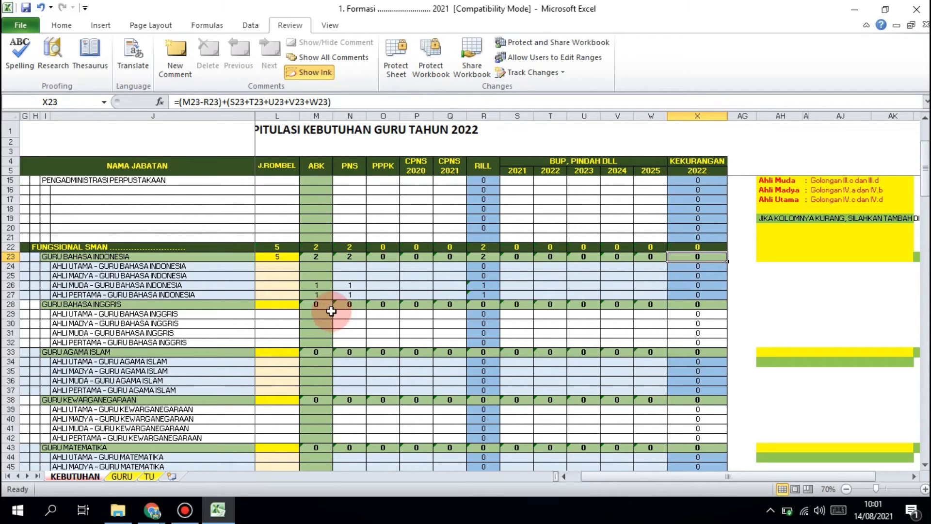
{"action": "left_click", "coordinate": [322, 297]}
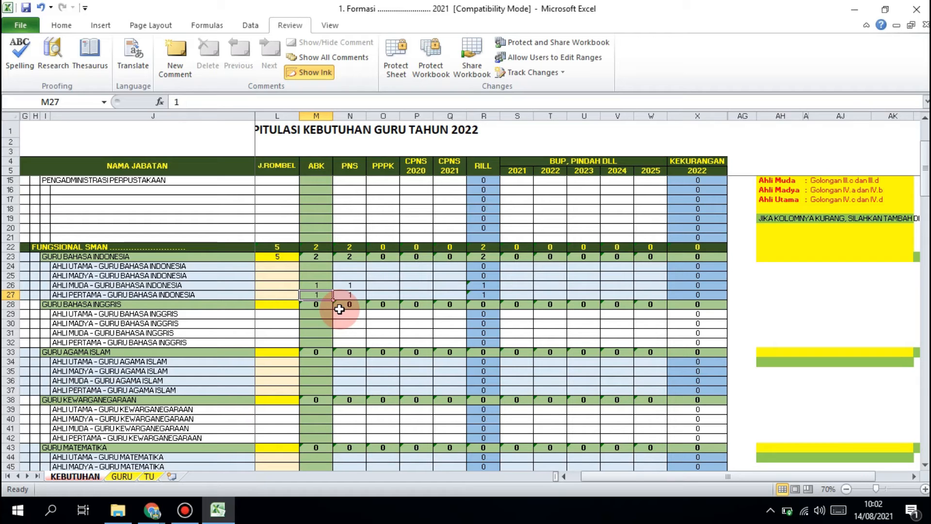
{"action": "left_click_drag", "start_coordinate": [348, 285], "coordinate": [346, 294]}
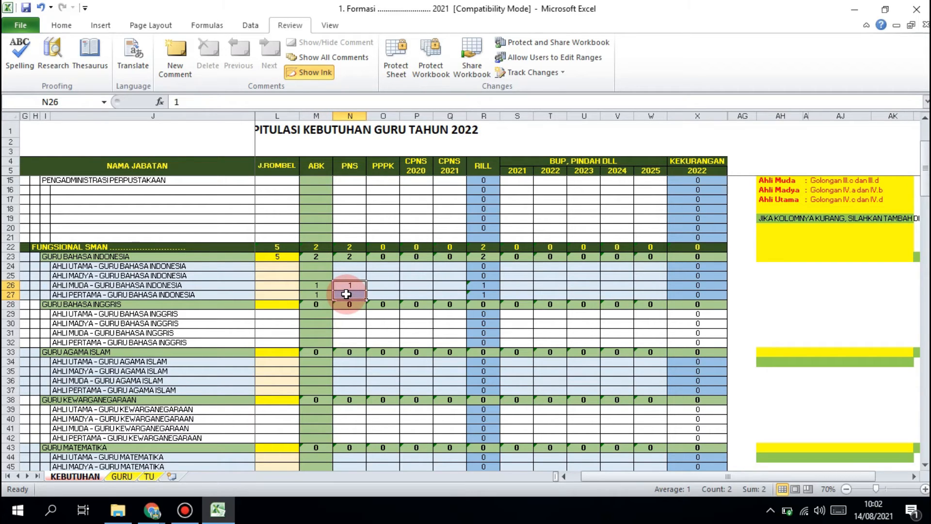
{"action": "left_click", "coordinate": [374, 292]}
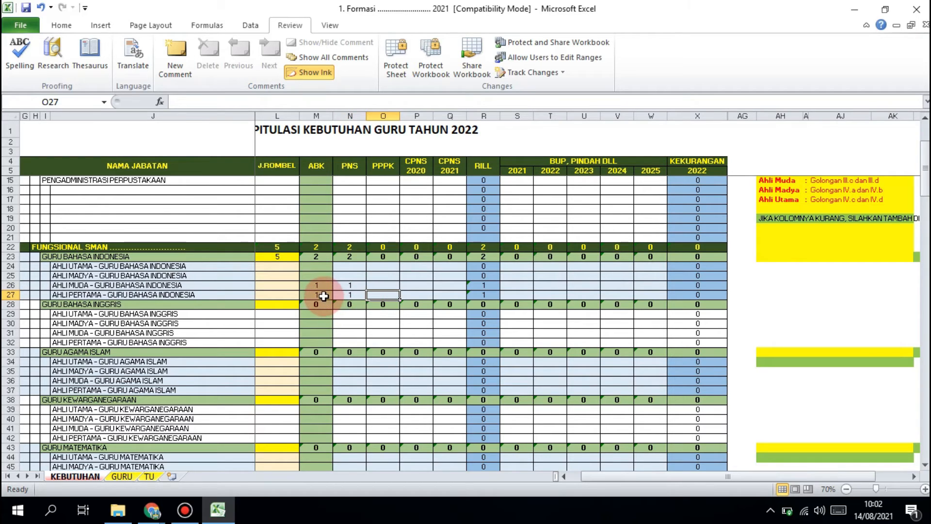
{"action": "left_click", "coordinate": [321, 295]}
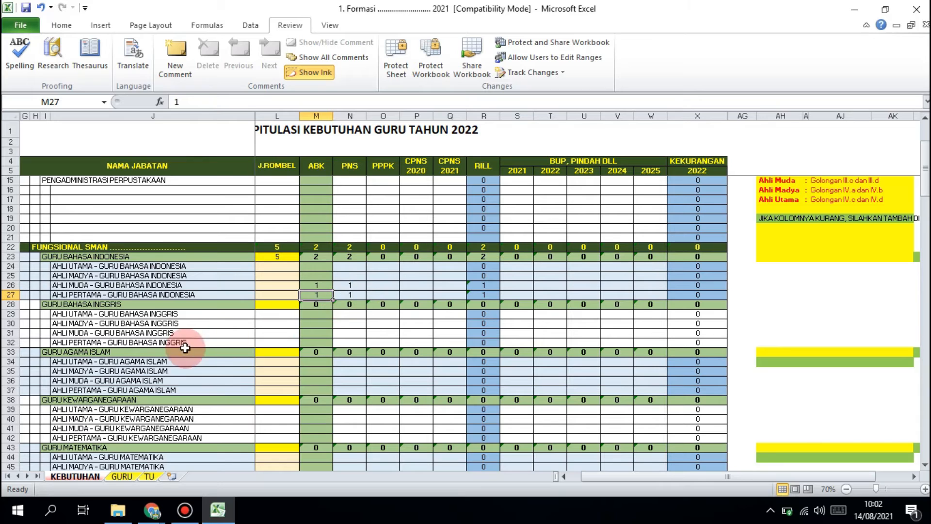
{"action": "left_click_drag", "start_coordinate": [174, 294], "coordinate": [383, 296]}
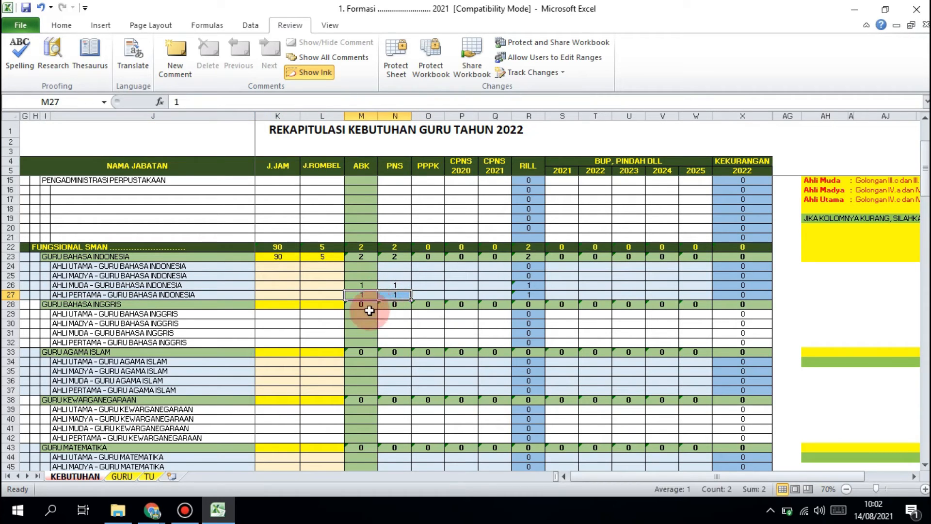
{"action": "left_click", "coordinate": [365, 294]}
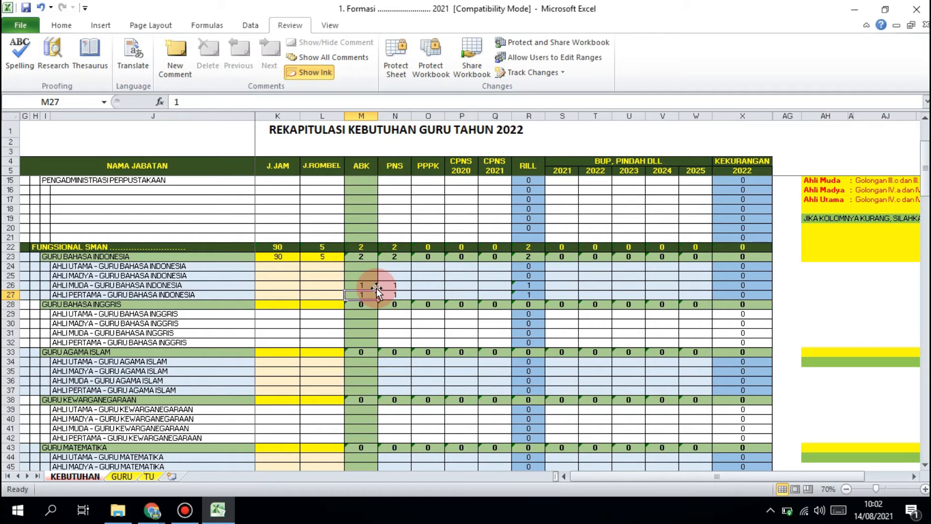
{"action": "type", "text": "4"}
{"action": "key", "text": "Tab"}
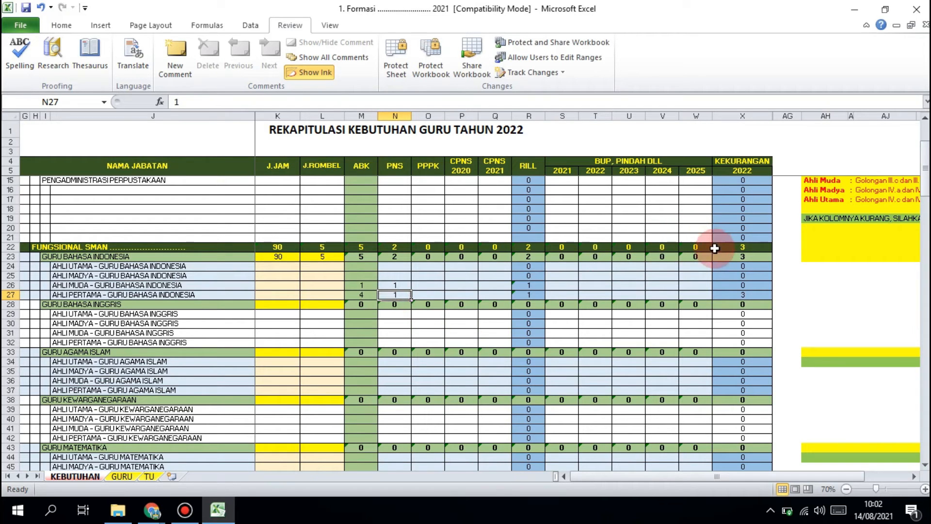
Review the KEKURANGAN 2022 formulas for GURU BAHASA INDONESIA and FUNGSIONAL SMAN, AHLI PERTAMA's ABK and PNS, and the Ahli Pertama grade note
{"action": "left_click", "coordinate": [740, 256]}
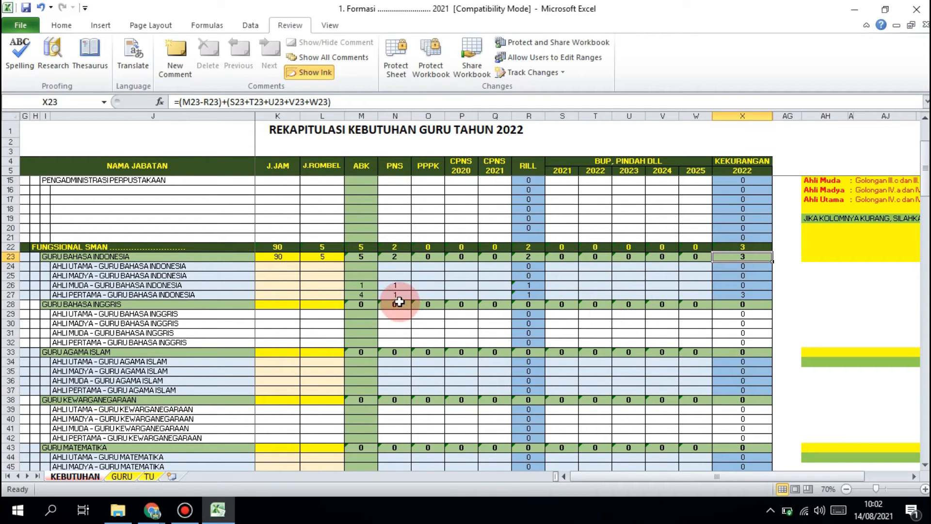
{"action": "left_click", "coordinate": [396, 296]}
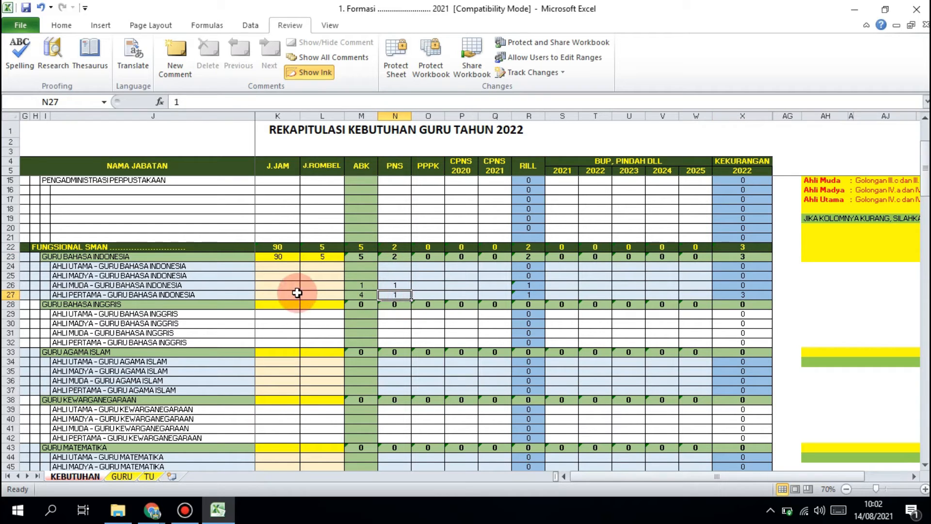
{"action": "scroll", "coordinate": [724, 283], "scroll_direction": "up", "scroll_amount": 3}
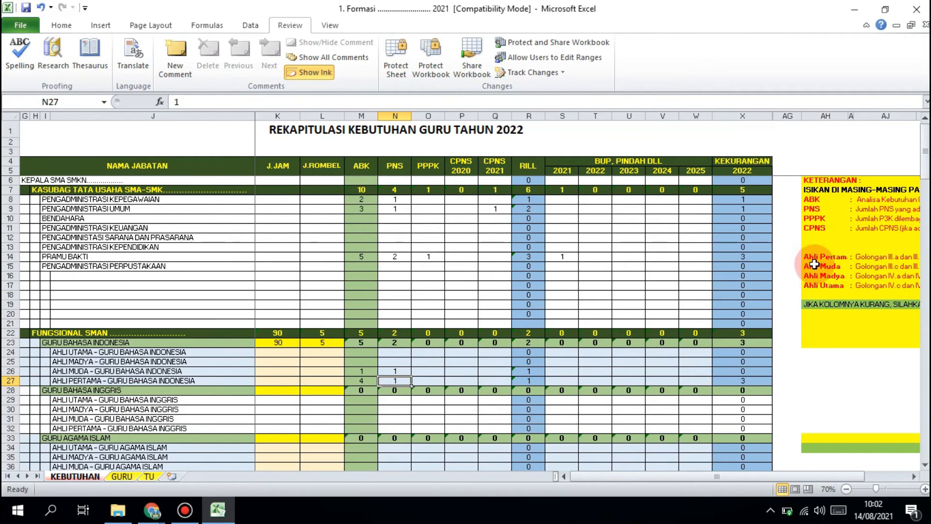
{"action": "left_click", "coordinate": [875, 257]}
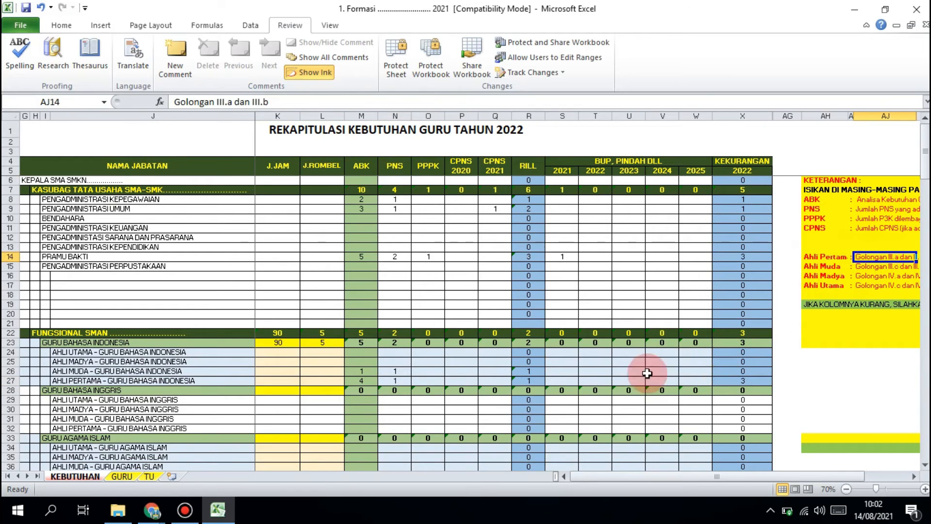
{"action": "scroll", "coordinate": [485, 398], "scroll_direction": "down", "scroll_amount": 2}
{"action": "left_click", "coordinate": [382, 322]}
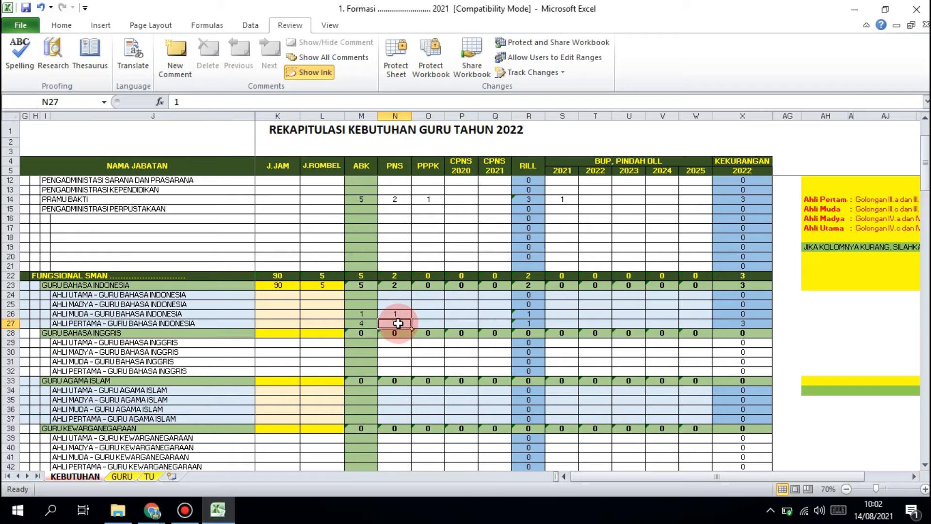
{"action": "left_click", "coordinate": [368, 324]}
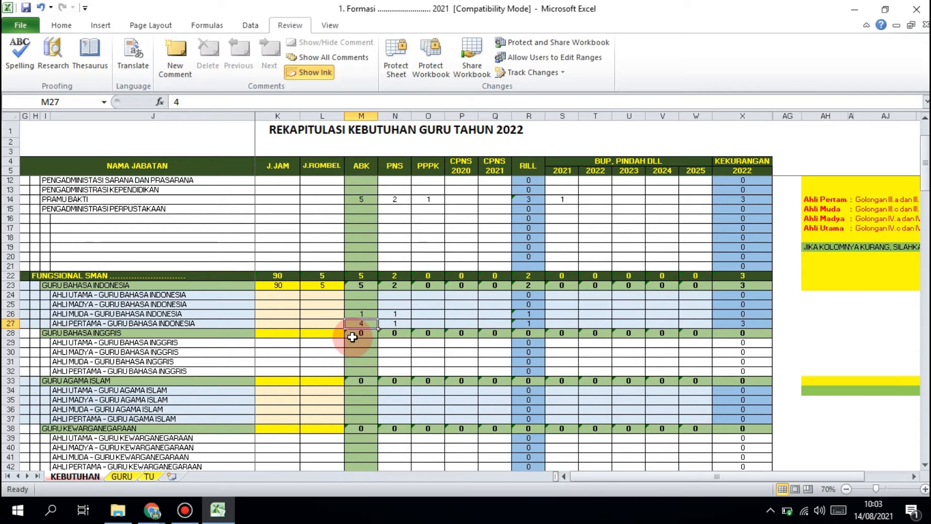
{"action": "left_click", "coordinate": [736, 276]}
{"action": "scroll", "coordinate": [535, 220], "scroll_direction": "down", "scroll_amount": 1}
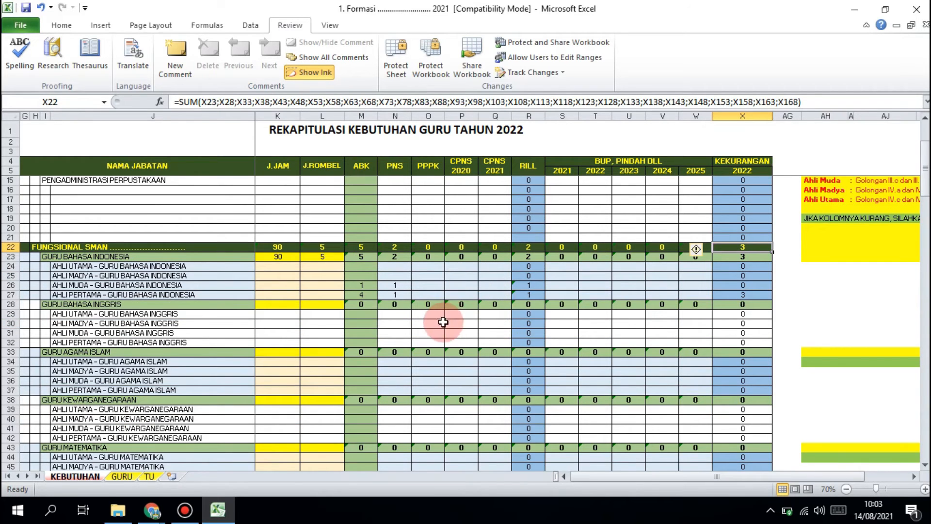
Enter J.JAM 80 and J.ROMBEL 9 in the GURU BAHASA INGGRIS heading row
{"action": "scroll", "coordinate": [334, 315], "scroll_direction": "down", "scroll_amount": 4}
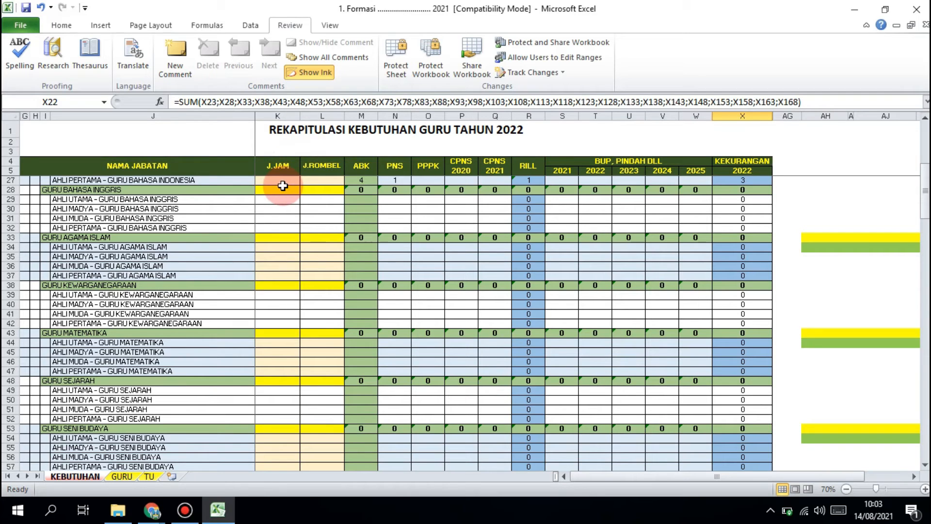
{"action": "left_click", "coordinate": [279, 190]}
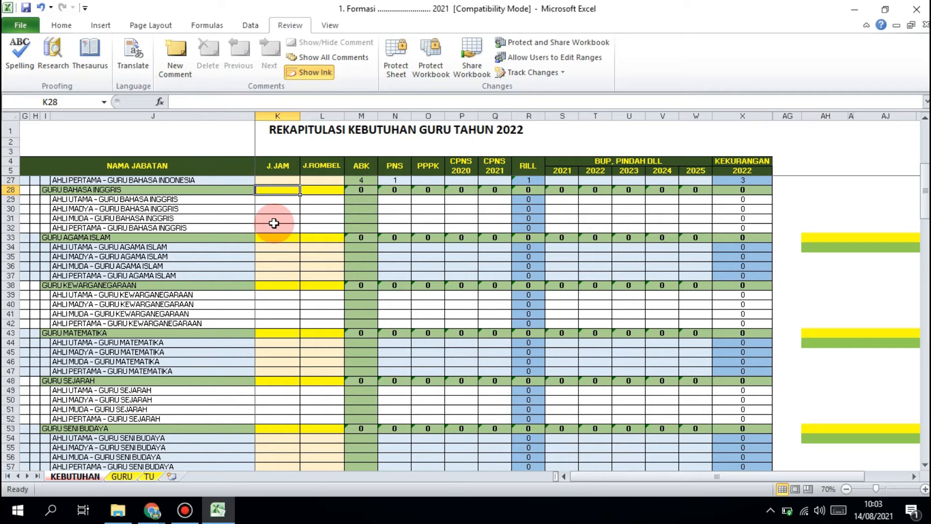
{"action": "type", "text": "80"}
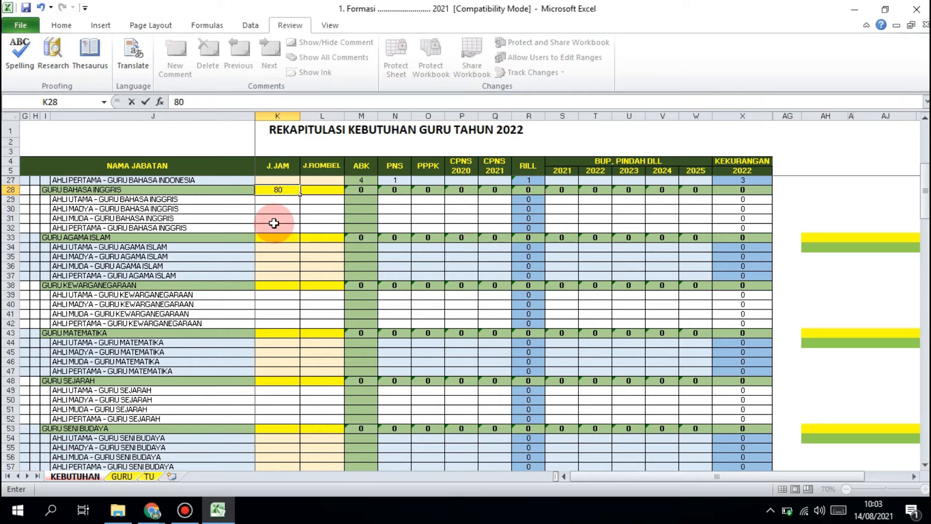
{"action": "key", "text": "Tab"}
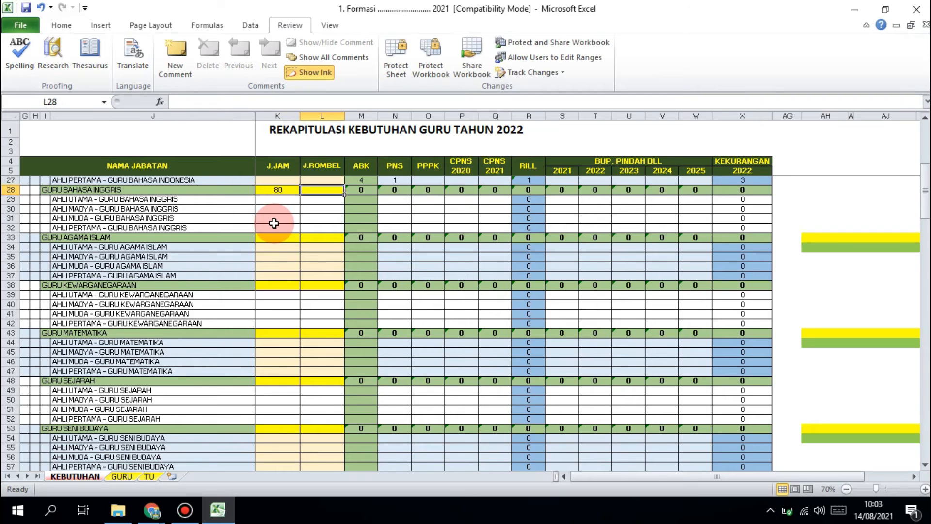
{"action": "type", "text": "9"}
{"action": "key", "text": "Tab"}
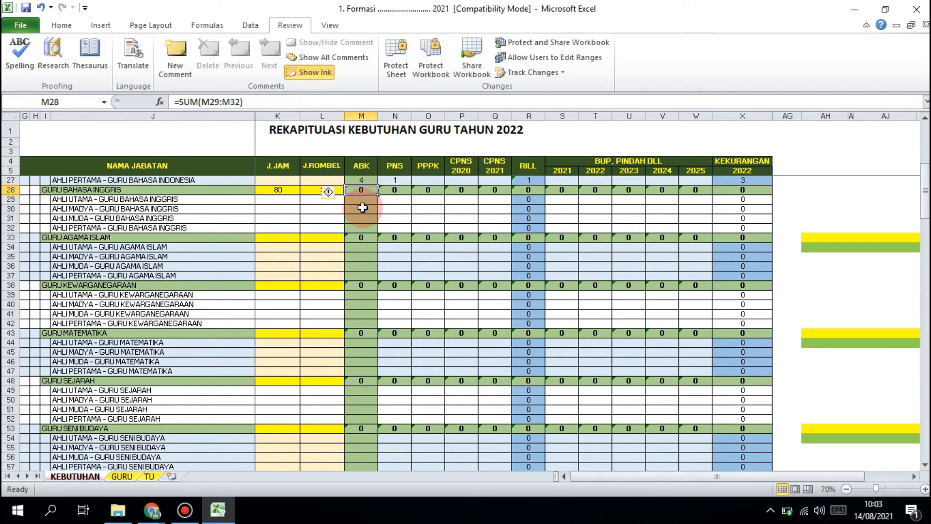
{"action": "left_click", "coordinate": [360, 208]}
{"action": "left_click", "coordinate": [362, 217]}
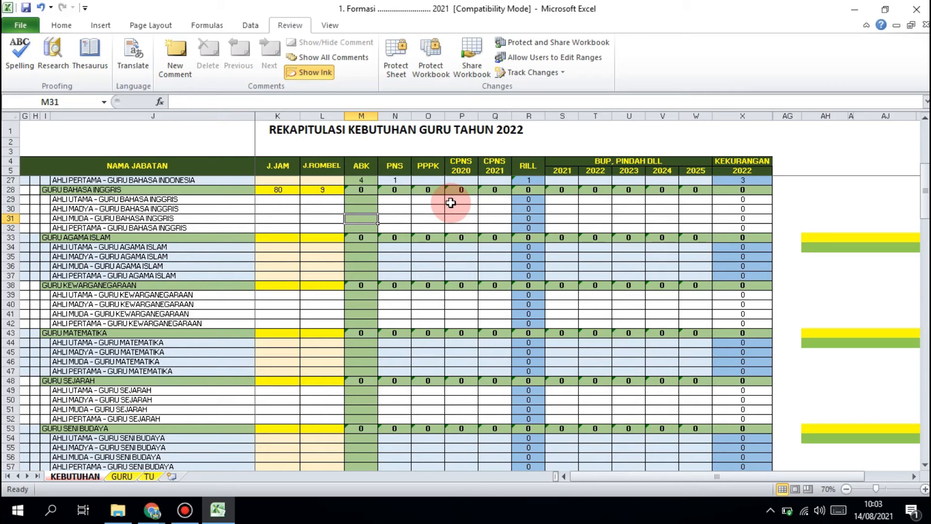
{"action": "type", "text": "4"}
{"action": "key", "text": "BackSpace"}
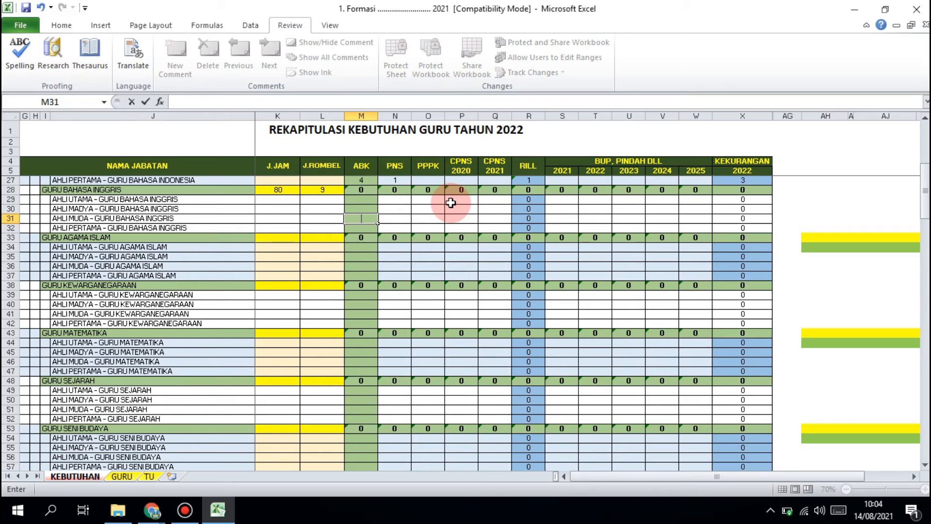
Enter PNS 2 for AHLI MUDA under GURU BAHASA INGGRIS and check the Ahli Muda grade note
{"action": "key", "text": "Tab"}
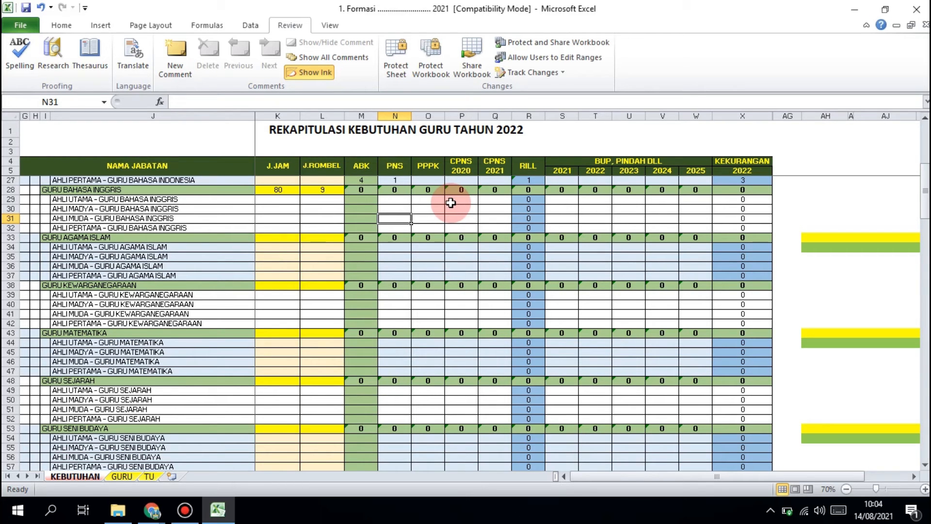
{"action": "type", "text": "2"}
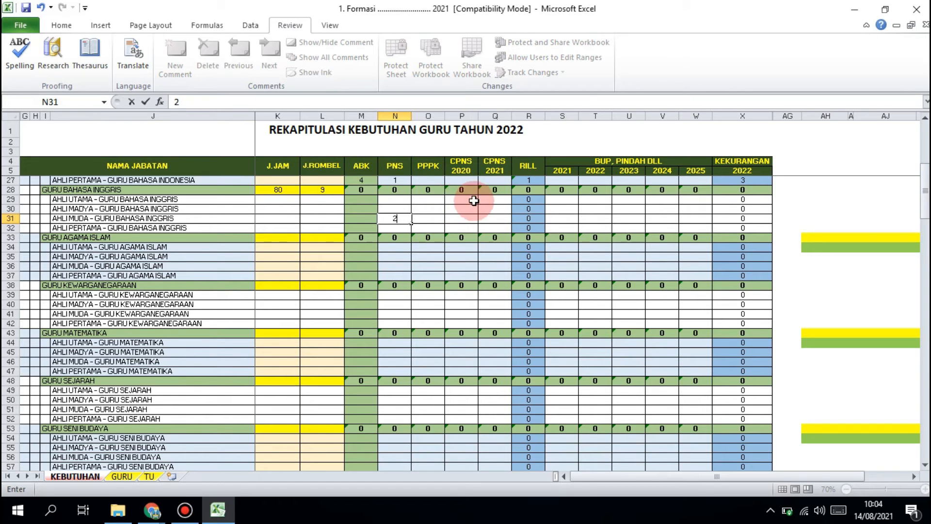
{"action": "scroll", "coordinate": [496, 205], "scroll_direction": "up", "scroll_amount": 6}
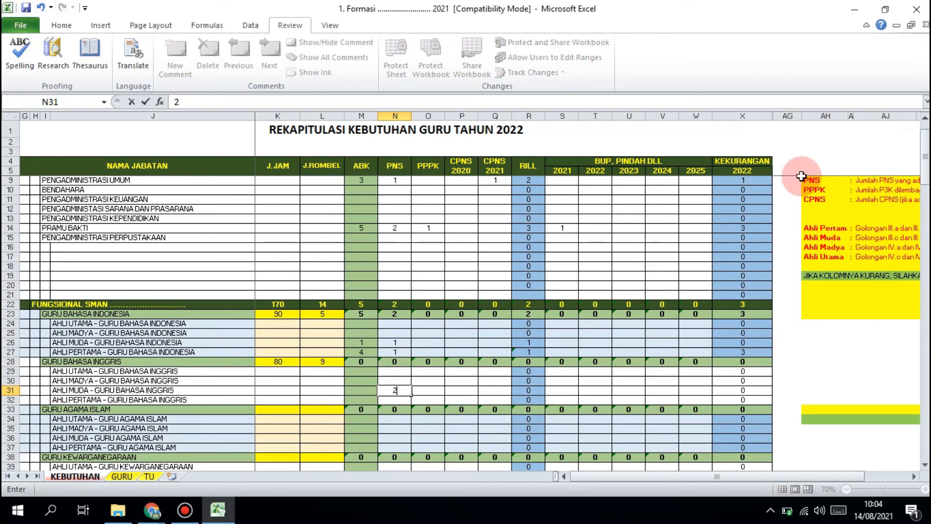
{"action": "left_click", "coordinate": [897, 238]}
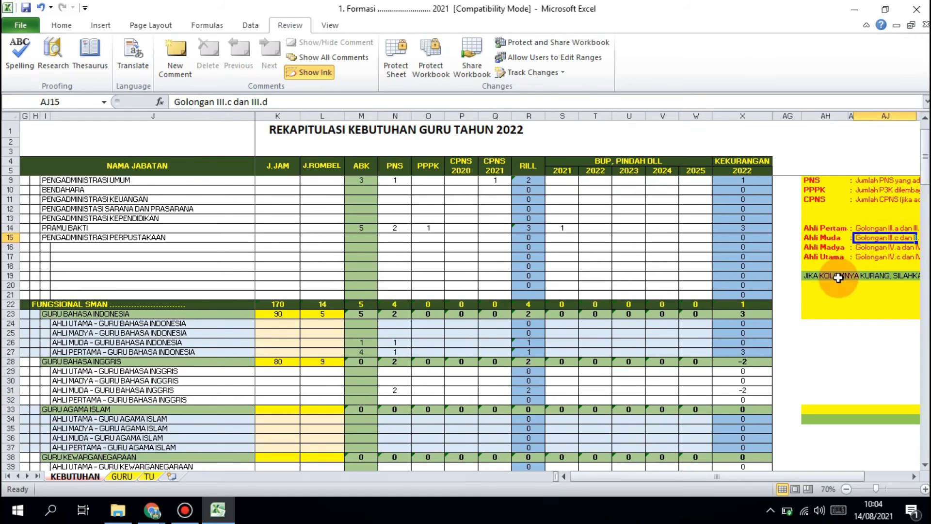
Set AHLI MUDA's ABK to 2 under GURU BAHASA INGGRIS and check the group's KEKURANGAN 2022
{"action": "scroll", "coordinate": [365, 397], "scroll_direction": "down", "scroll_amount": 2}
{"action": "scroll", "coordinate": [364, 398], "scroll_direction": "down", "scroll_amount": 1}
{"action": "left_click", "coordinate": [395, 304]}
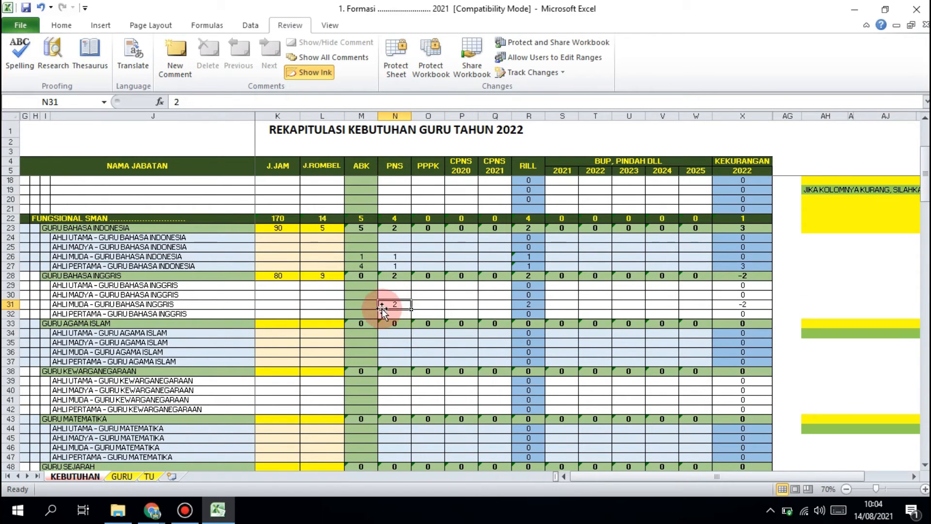
{"action": "left_click", "coordinate": [377, 307]}
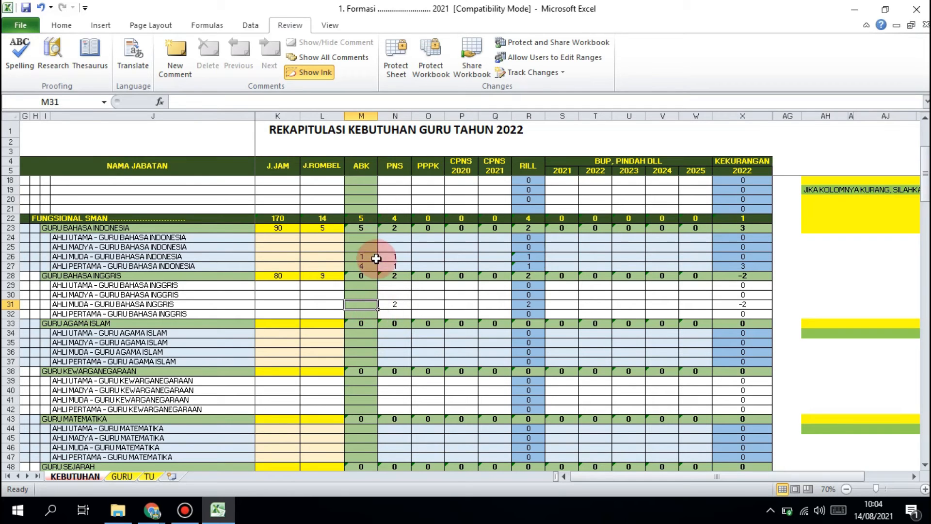
{"action": "type", "text": "2"}
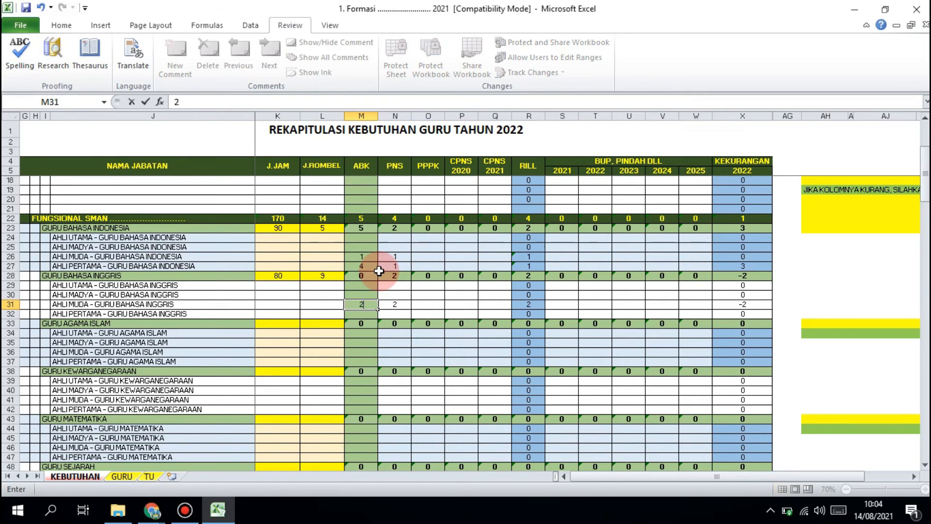
{"action": "key", "text": "Tab"}
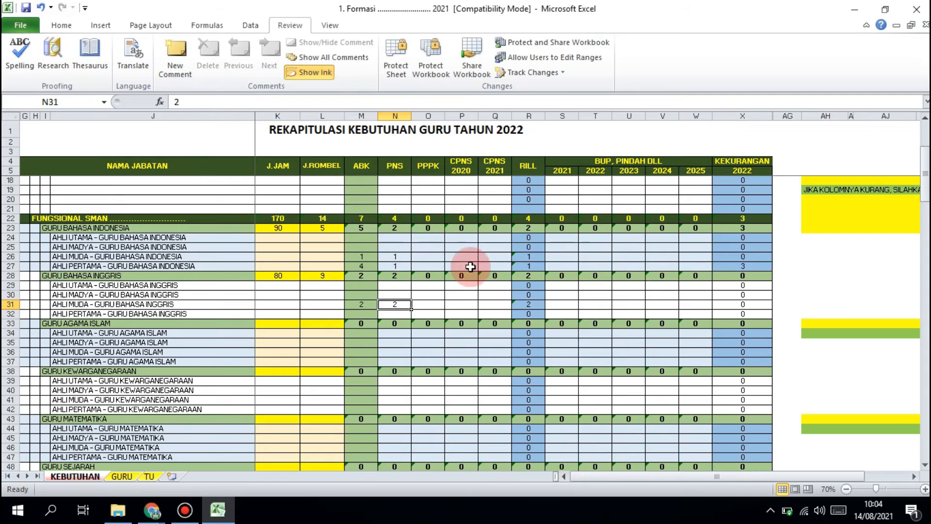
{"action": "left_click", "coordinate": [728, 276]}
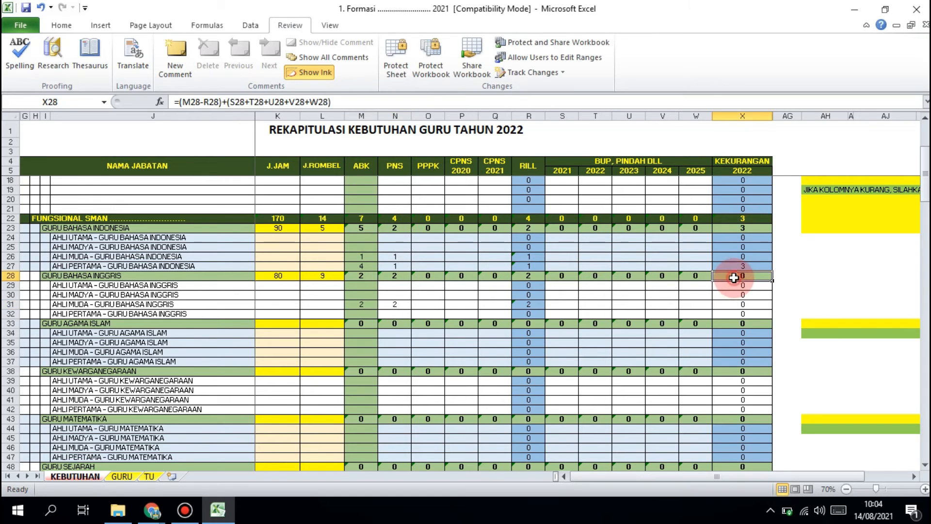
Enter ABK 2 for AHLI PERTAMA under GURU BAHASA INGGRIS
{"action": "left_click", "coordinate": [362, 314]}
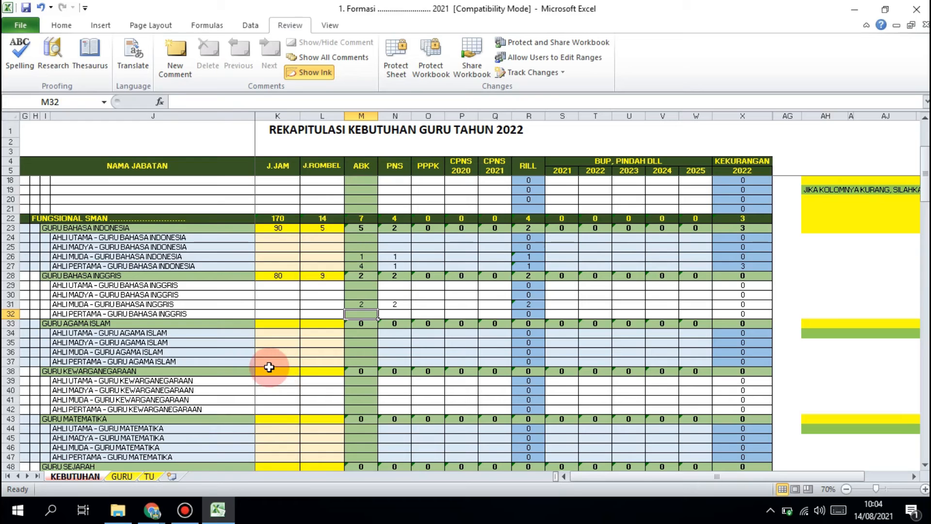
{"action": "type", "text": "2"}
{"action": "key", "text": "Tab"}
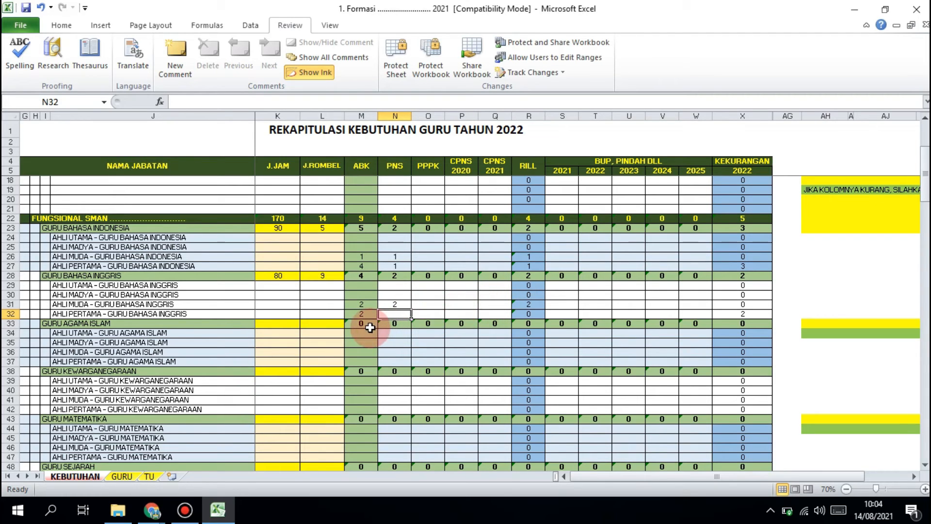
{"action": "left_click", "coordinate": [367, 315]}
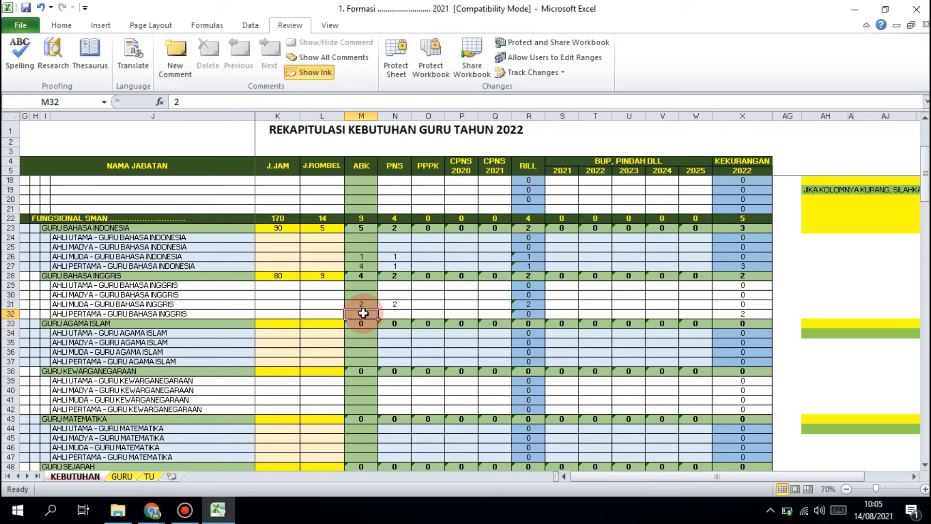
{"action": "key", "text": "Tab"}
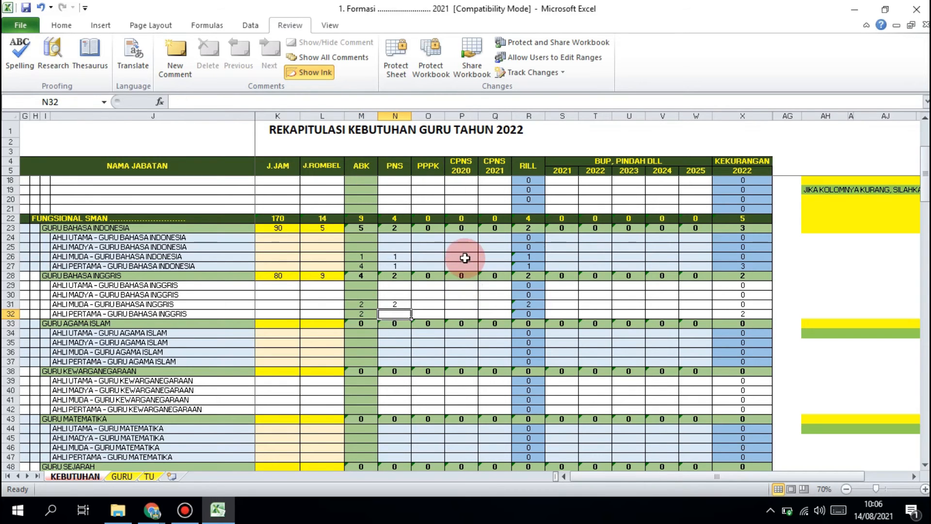
{"action": "scroll", "coordinate": [466, 250], "scroll_direction": "down", "scroll_amount": 1}
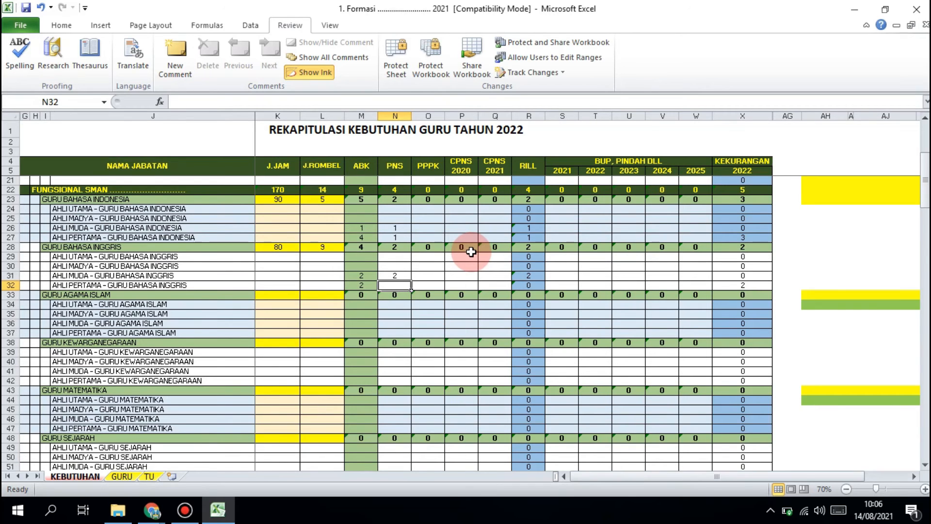
{"action": "scroll", "coordinate": [436, 250], "scroll_direction": "down", "scroll_amount": 2}
{"action": "left_click", "coordinate": [354, 247]}
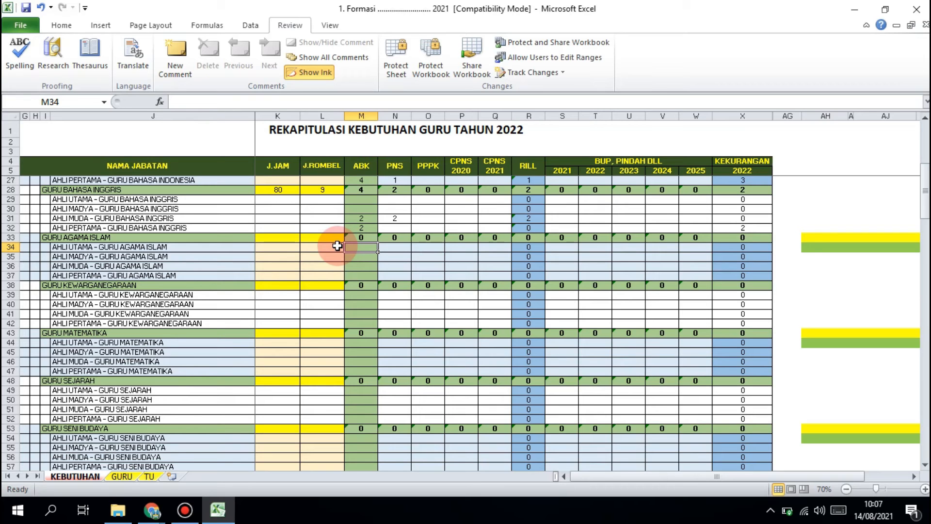
{"action": "left_click", "coordinate": [399, 314]}
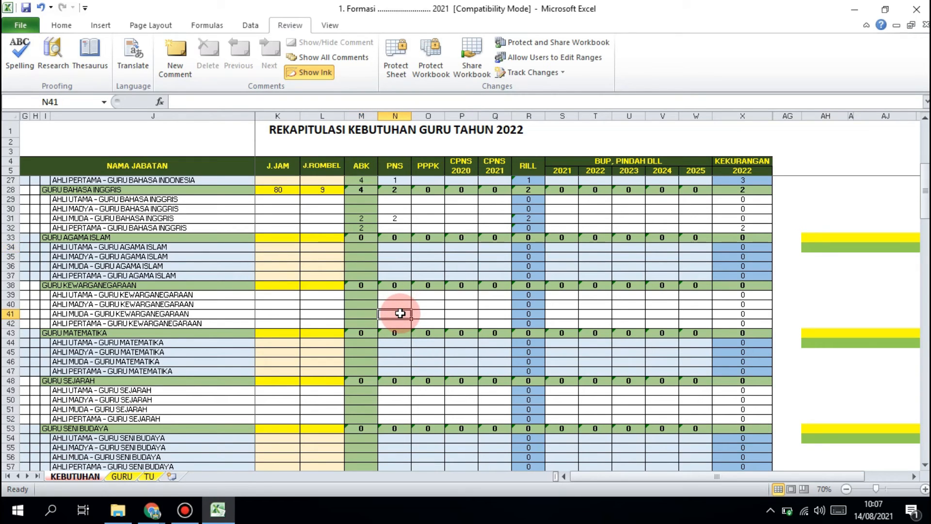
{"action": "type", "text": "1"}
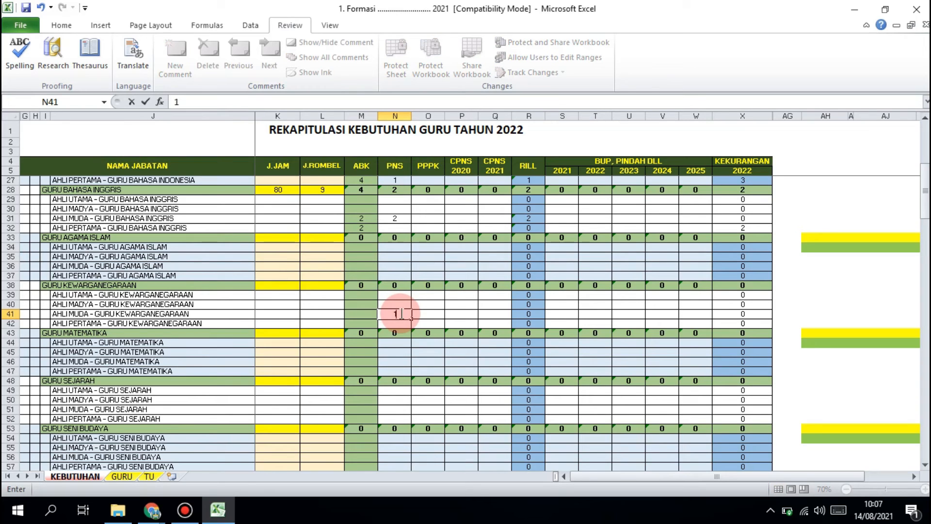
{"action": "key", "text": "BackSpace"}
Enter PNS 1 for both AHLI MUDA and AHLI PERTAMA under GURU AGAMA ISLAM
{"action": "left_click", "coordinate": [409, 270]}
{"action": "type", "text": "1"}
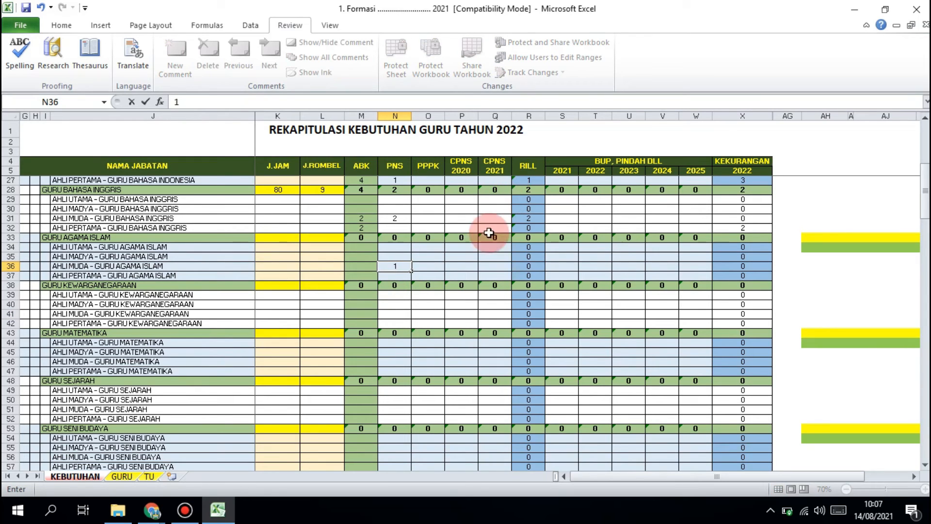
{"action": "key", "text": "Return"}
{"action": "type", "text": "1"}
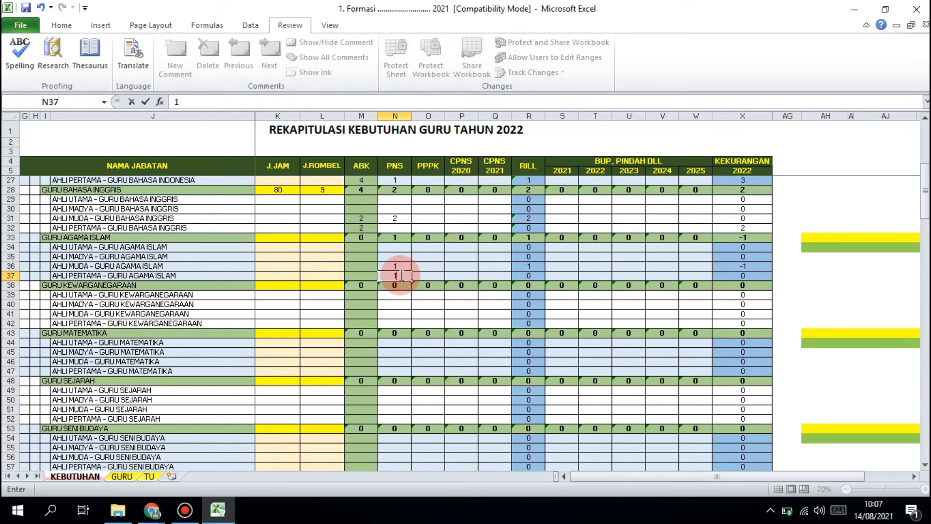
{"action": "key", "text": "Tab"}
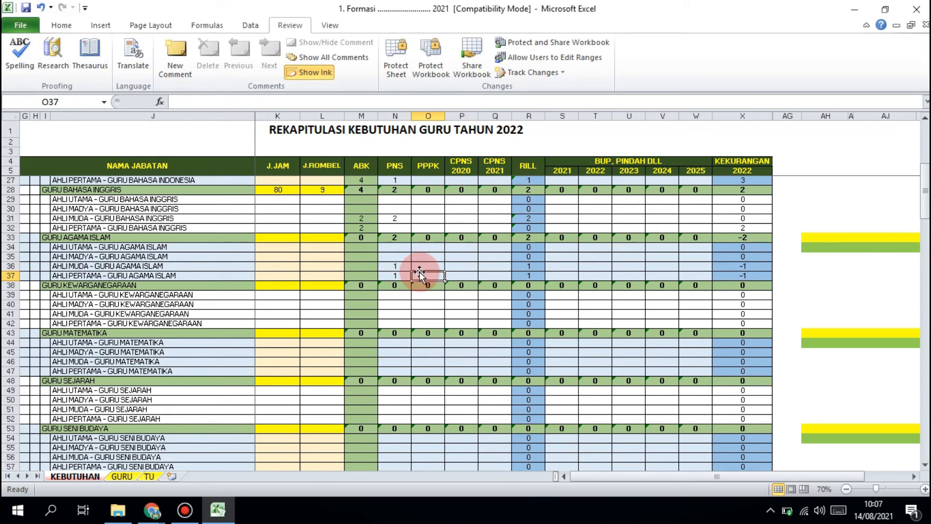
Enter ABK 1 for both AHLI MUDA and AHLI PERTAMA under GURU AGAMA ISLAM
{"action": "left_click", "coordinate": [369, 268]}
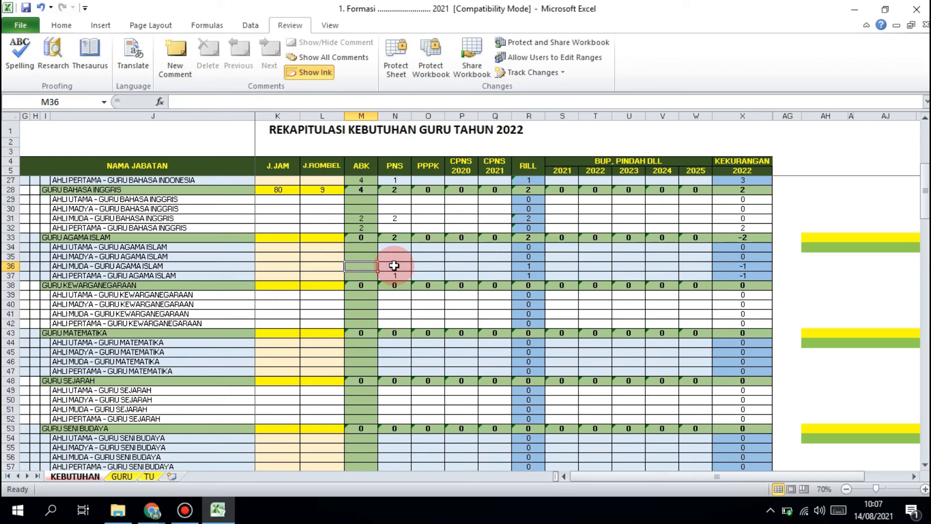
{"action": "type", "text": "1"}
{"action": "key", "text": "Return"}
{"action": "type", "text": "1"}
{"action": "key", "text": "Return"}
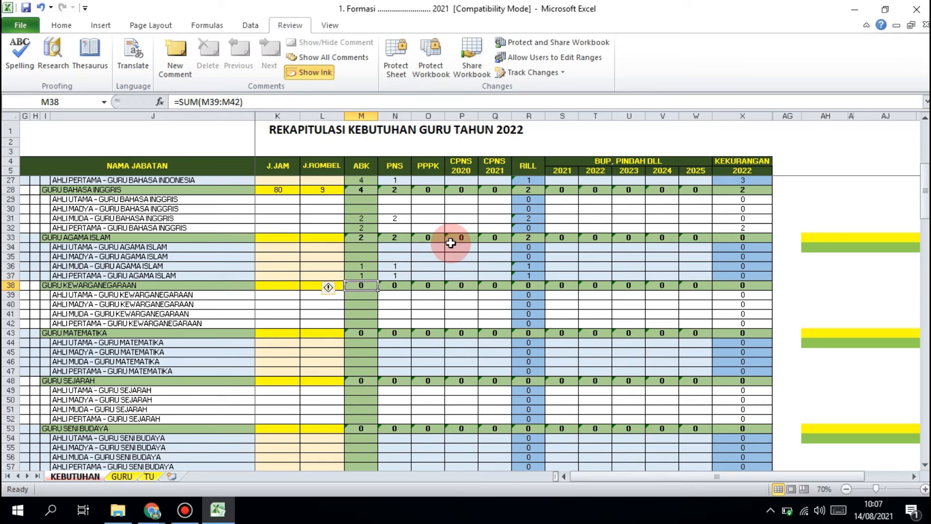
Check GURU AGAMA ISLAM's KEKURANGAN 2022 against its ABK and PNS entries, and set AHLI PERTAMA's ABK to 2
{"action": "left_click", "coordinate": [745, 246]}
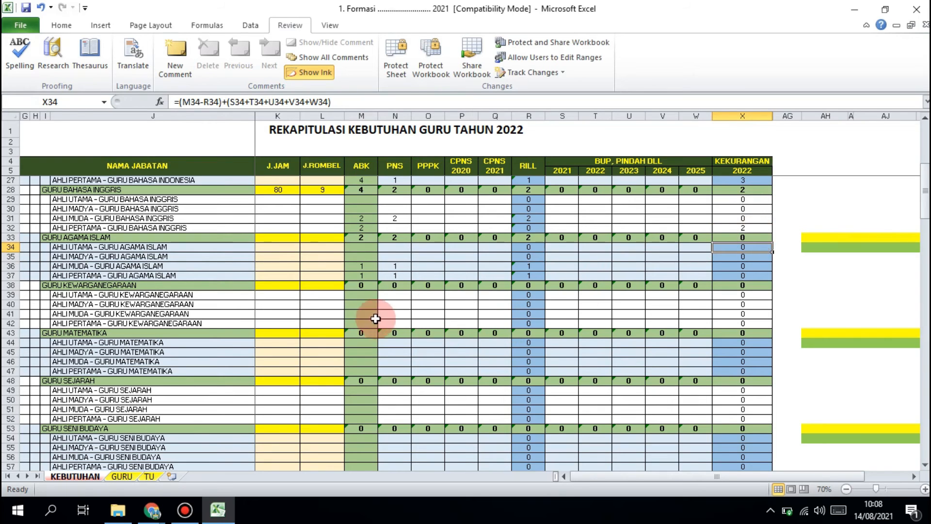
{"action": "left_click", "coordinate": [362, 276]}
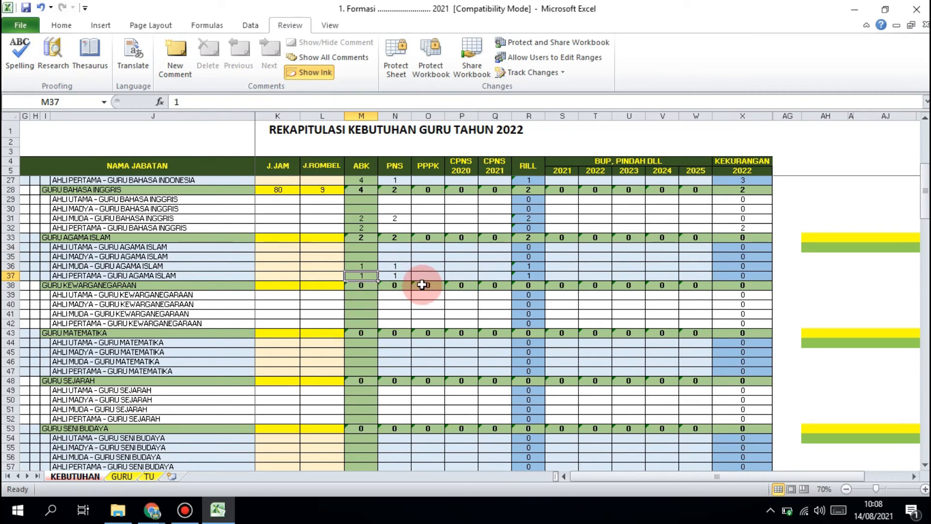
{"action": "left_click_drag", "start_coordinate": [401, 265], "coordinate": [403, 276]}
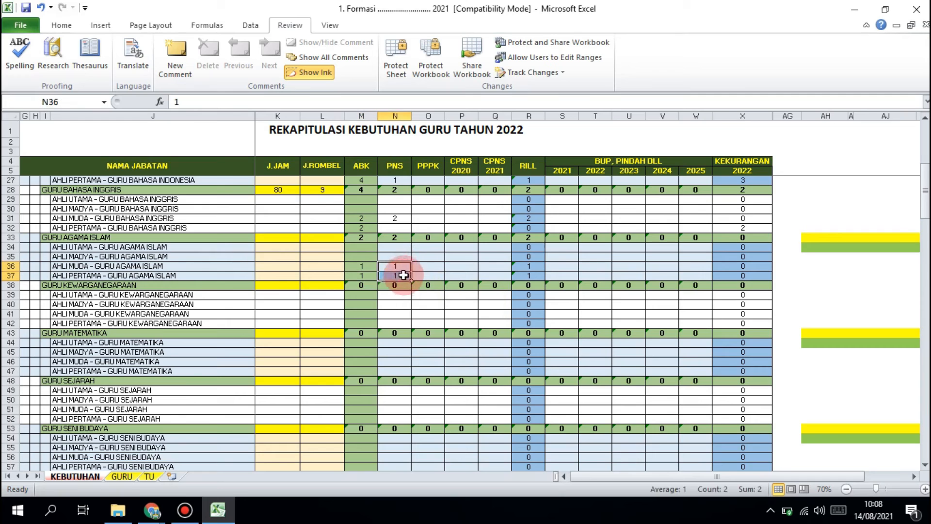
{"action": "left_click", "coordinate": [759, 235]}
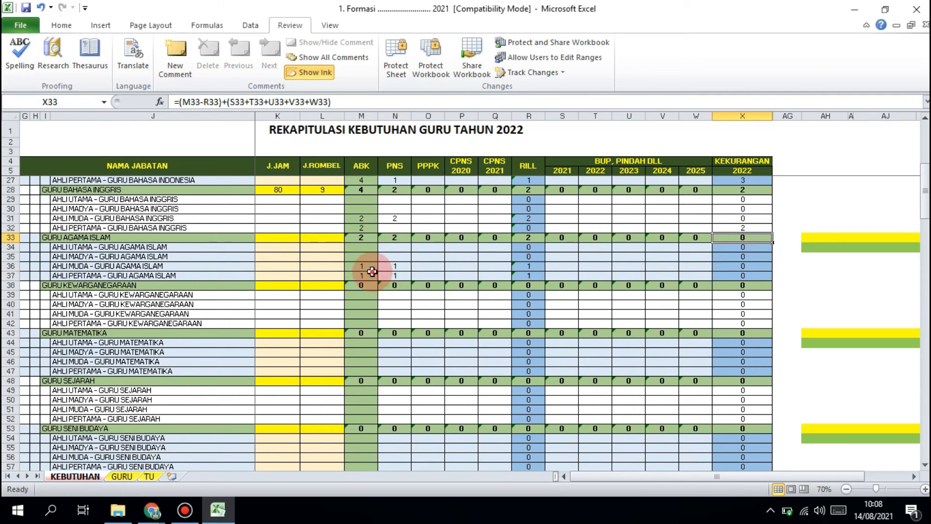
{"action": "left_click", "coordinate": [371, 273]}
{"action": "type", "text": "2"}
{"action": "key", "text": "Tab"}
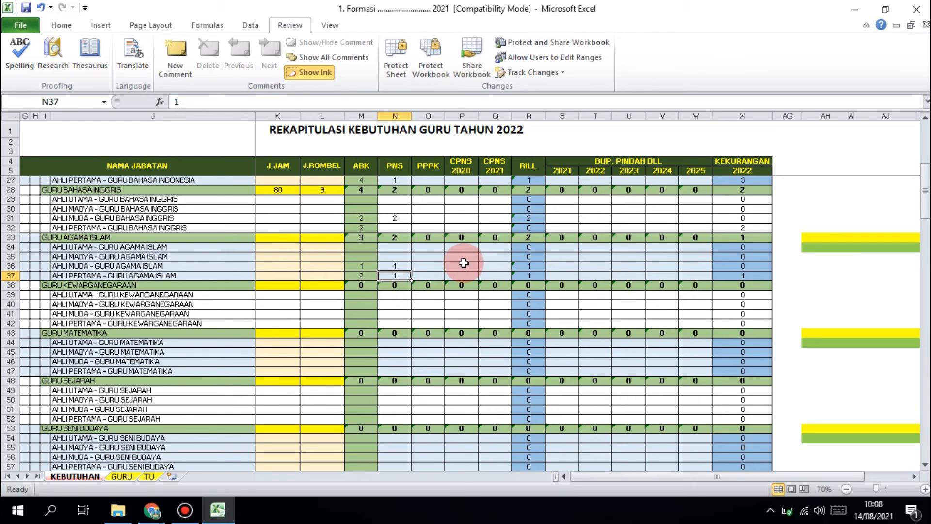
{"action": "left_click", "coordinate": [753, 240]}
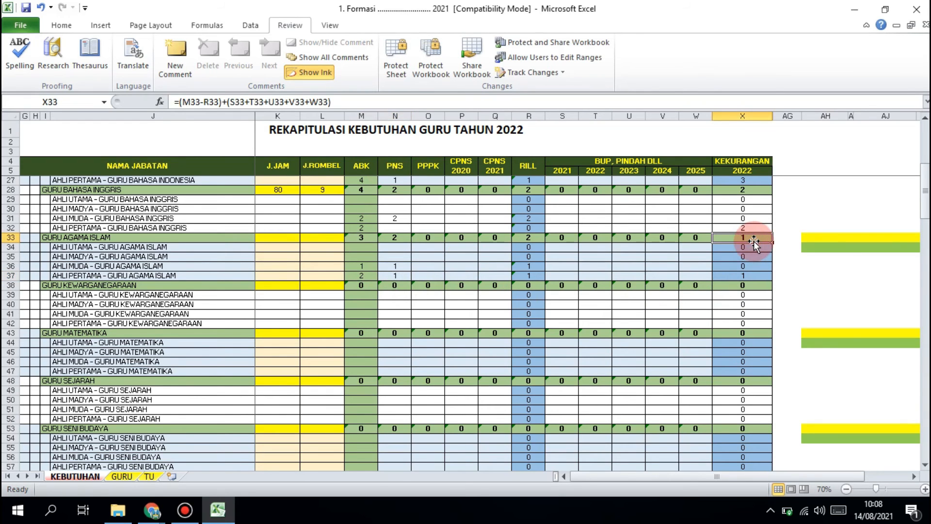
Review GURU AGAMA ISLAM's PNS entries and enter 1 for AHLI MUDA under BUP, PINDAH DLL
{"action": "left_click", "coordinate": [562, 274]}
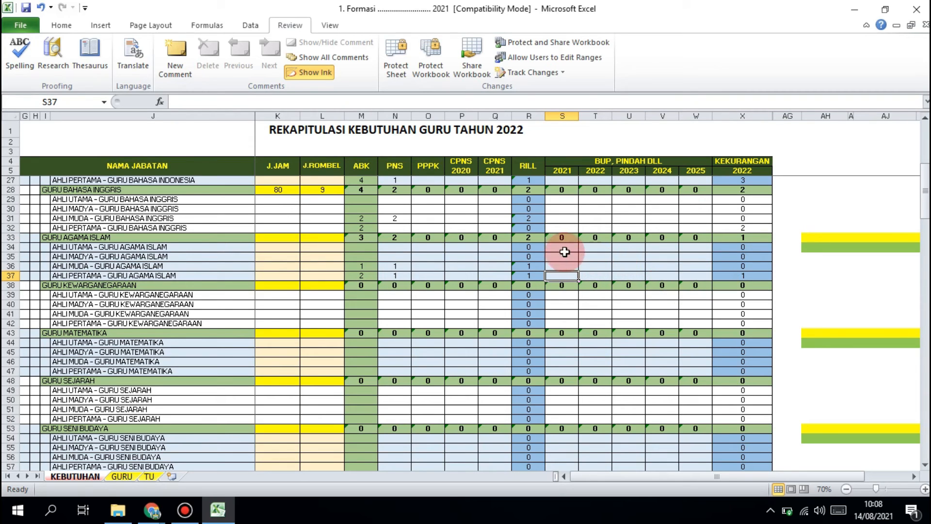
{"action": "left_click", "coordinate": [564, 264]}
{"action": "left_click", "coordinate": [420, 266]}
{"action": "left_click", "coordinate": [394, 268]}
{"action": "left_click_drag", "start_coordinate": [392, 275], "coordinate": [392, 266]}
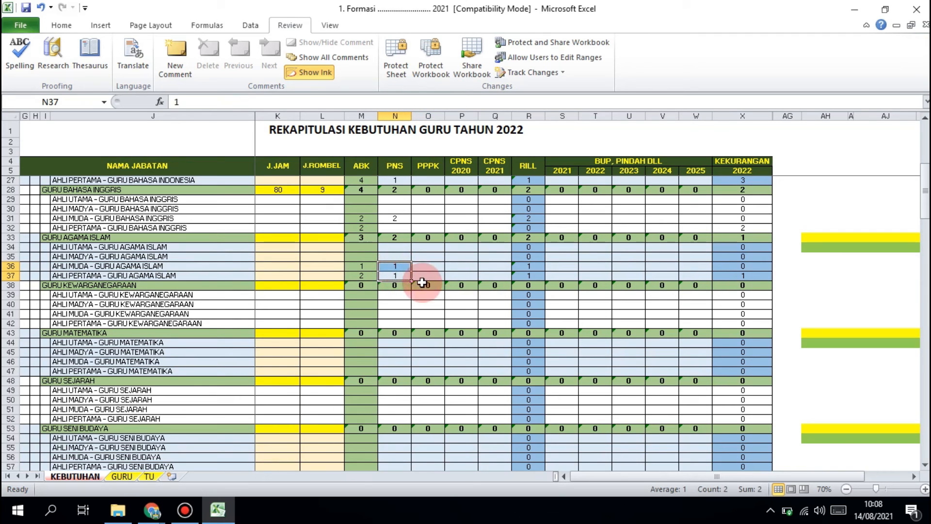
{"action": "left_click", "coordinate": [565, 266]}
{"action": "left_click", "coordinate": [563, 271]}
{"action": "left_click", "coordinate": [570, 267]}
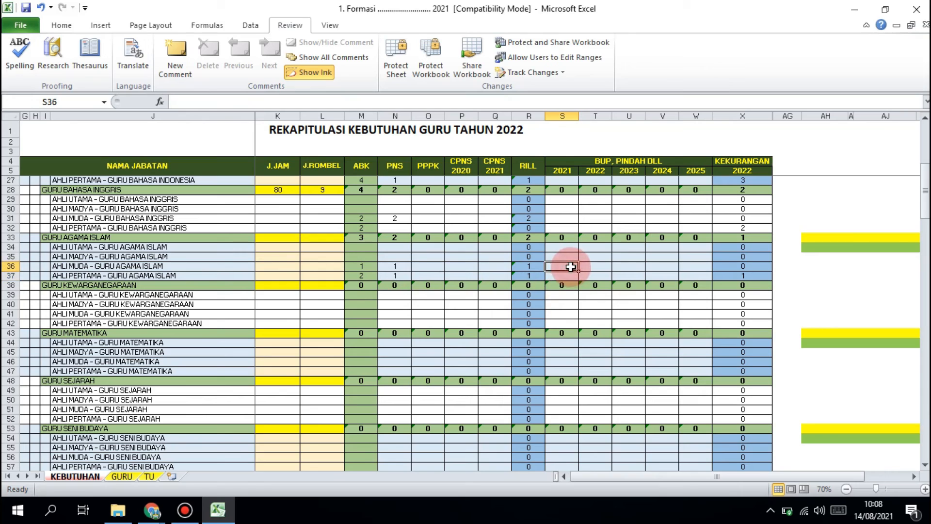
{"action": "left_click", "coordinate": [589, 266]}
{"action": "left_click", "coordinate": [575, 269]}
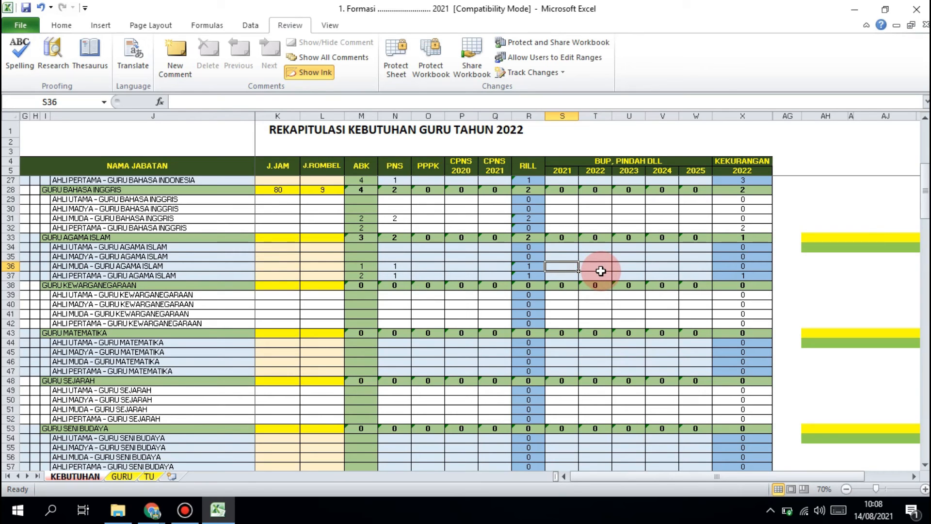
{"action": "type", "text": "1"}
{"action": "left_click", "coordinate": [601, 271]}
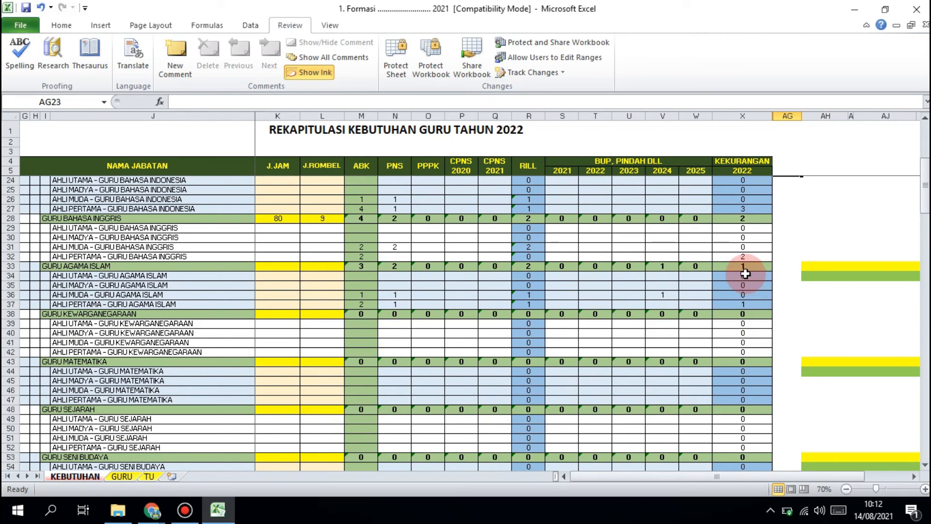
Check GURU AGAMA ISLAM's KEKURANGAN 2022 formula and clear AHLI MUDA's 2024 entry under BUP, PINDAH DLL
{"action": "left_click", "coordinate": [746, 271]}
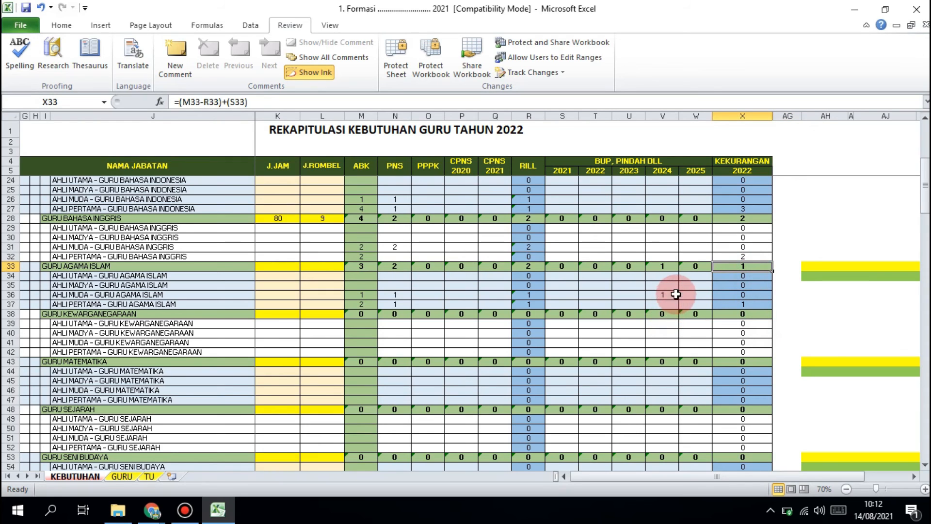
{"action": "left_click", "coordinate": [676, 294]}
{"action": "key", "text": "Delete"}
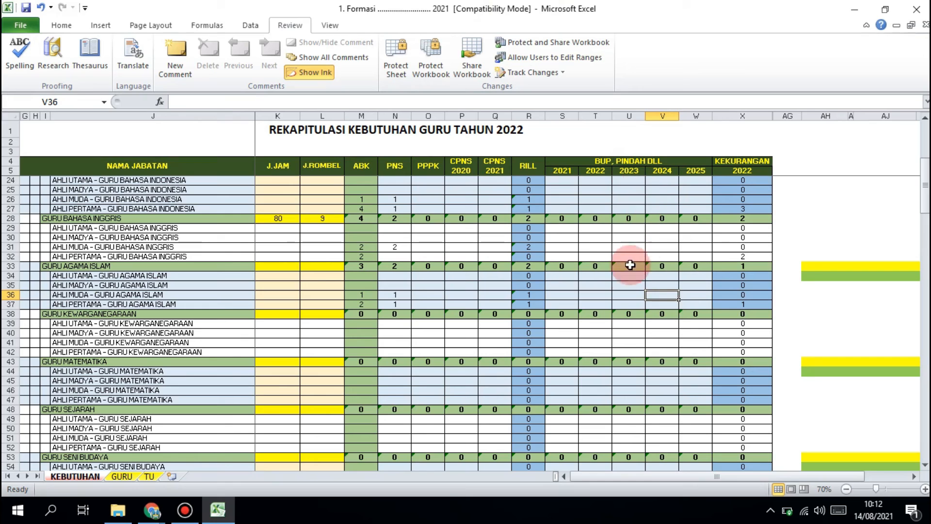
Enter 1 for AHLI PERTAMA - GURU AGAMA ISLAM under BUP, PINDAH DLL 2021 and check its KEKURANGAN 2022 against its PNS entry
{"action": "left_click", "coordinate": [580, 305]}
{"action": "left_click", "coordinate": [561, 304]}
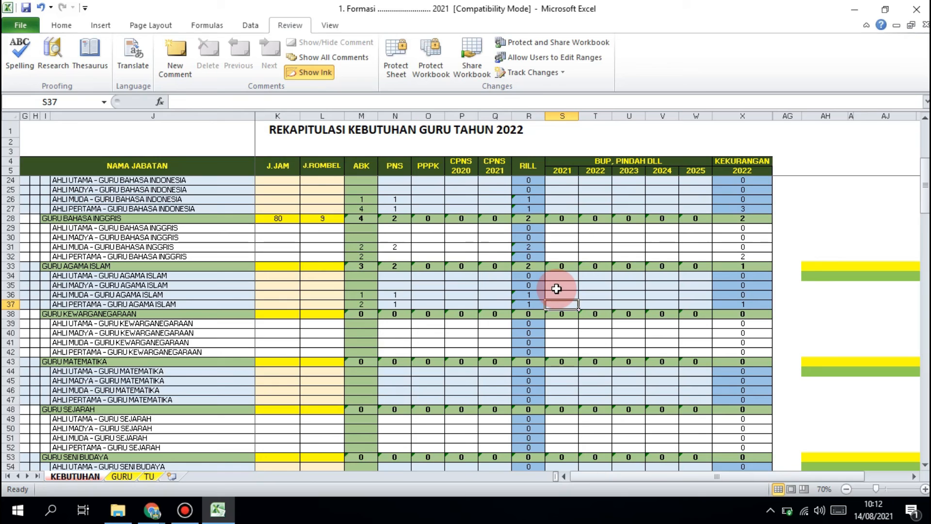
{"action": "type", "text": "1"}
{"action": "key", "text": "Tab"}
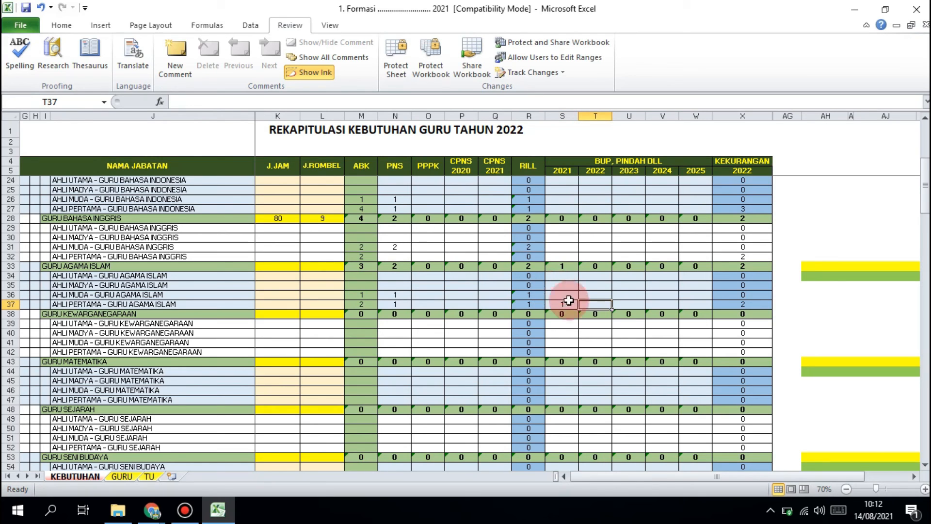
{"action": "left_click", "coordinate": [758, 304]}
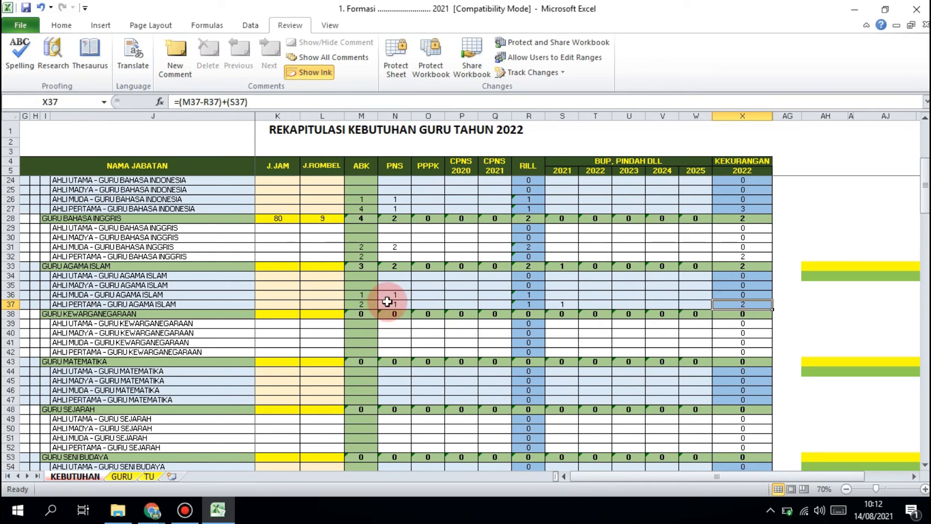
{"action": "left_click", "coordinate": [395, 304]}
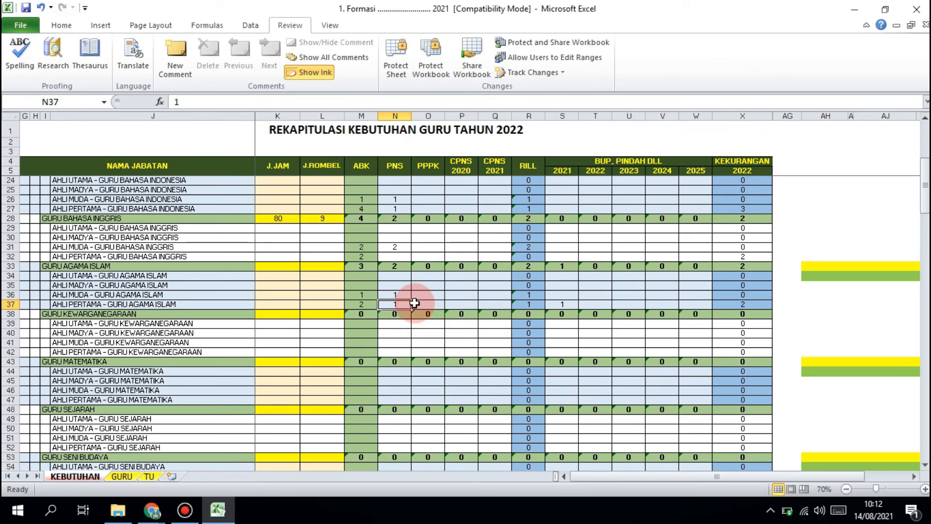
Clear the 2021 BUP, PINDAH DLL entry of AHLI PERTAMA - GURU AGAMA ISLAM and enter 1 under 2022 instead
{"action": "left_click", "coordinate": [557, 304]}
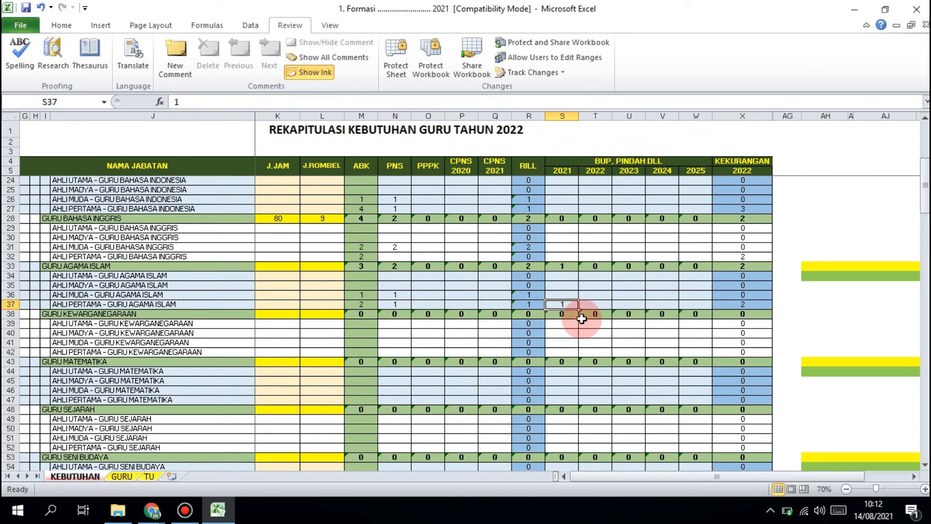
{"action": "left_click", "coordinate": [606, 306]}
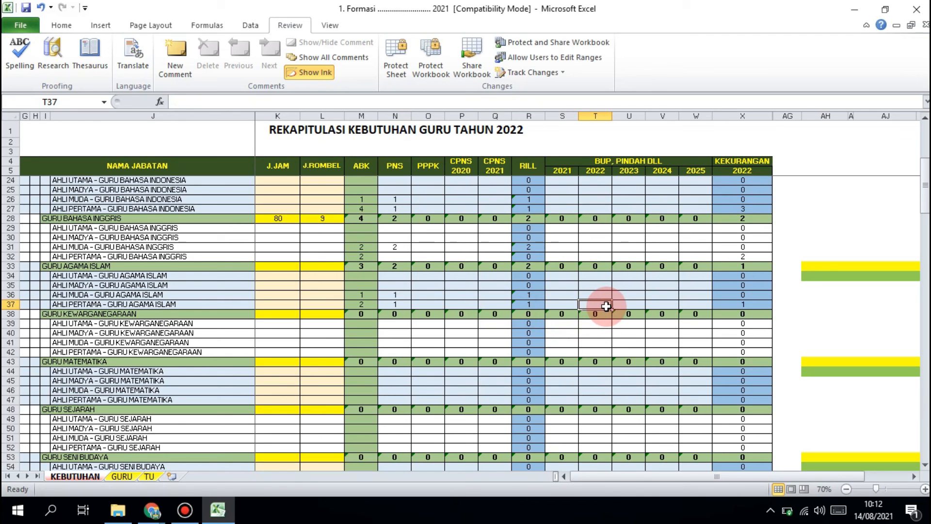
{"action": "type", "text": "1"}
{"action": "key", "text": "Tab"}
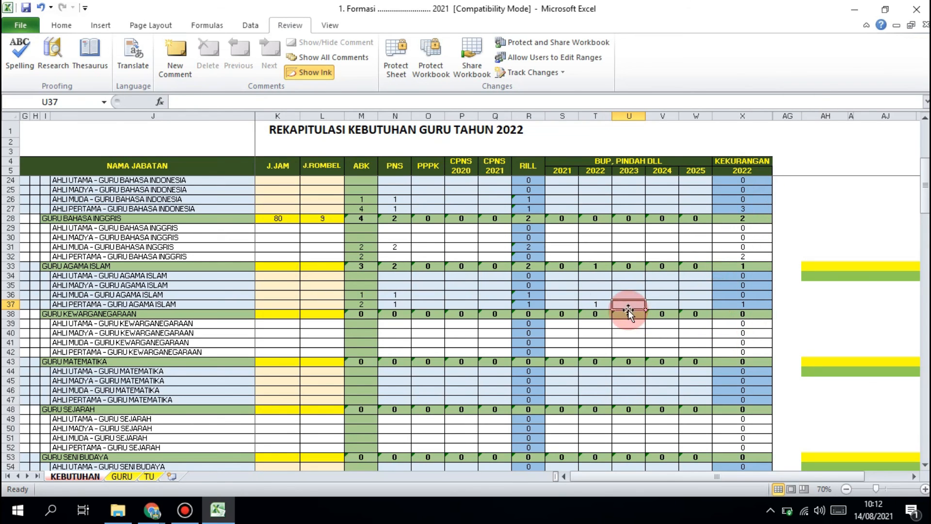
Review the 2022 to 2025 departures of AHLI PERTAMA - GURU AGAMA ISLAM and check its KEKURANGAN 2022 formula
{"action": "left_click", "coordinate": [604, 306]}
{"action": "left_click_drag", "start_coordinate": [604, 306], "coordinate": [689, 303]}
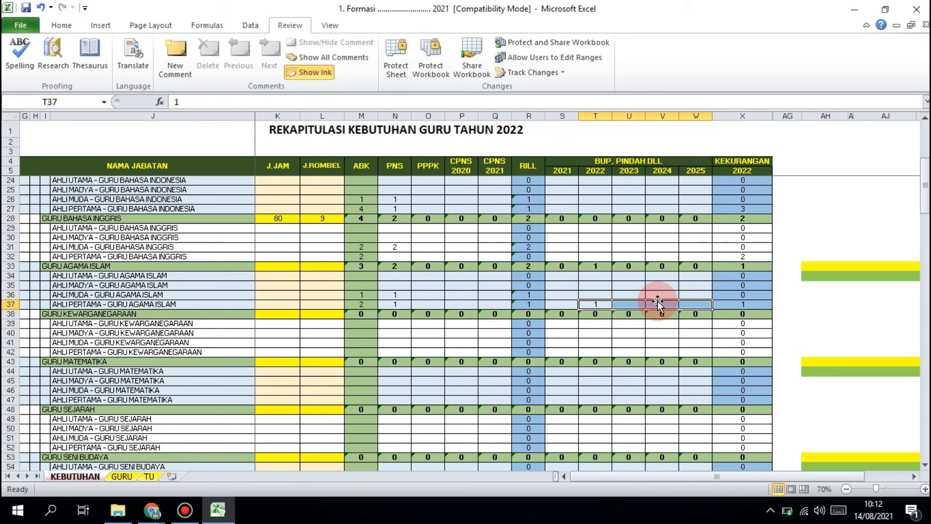
{"action": "left_click", "coordinate": [221, 509]}
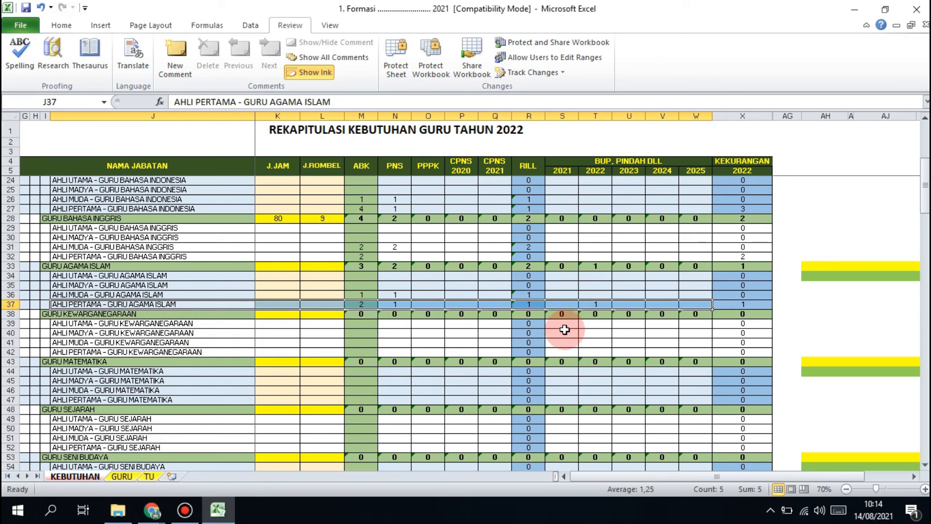
{"action": "left_click", "coordinate": [747, 306]}
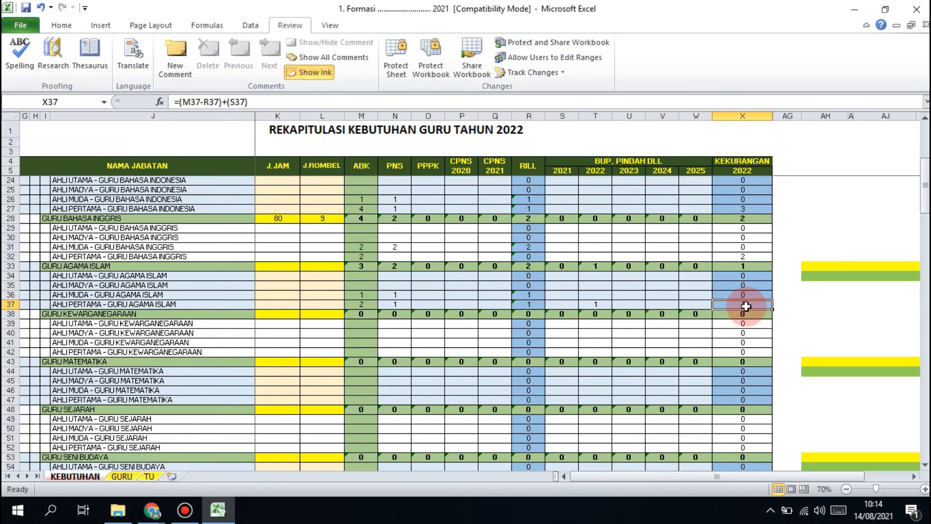
{"action": "scroll", "coordinate": [737, 309], "scroll_direction": "up", "scroll_amount": 1}
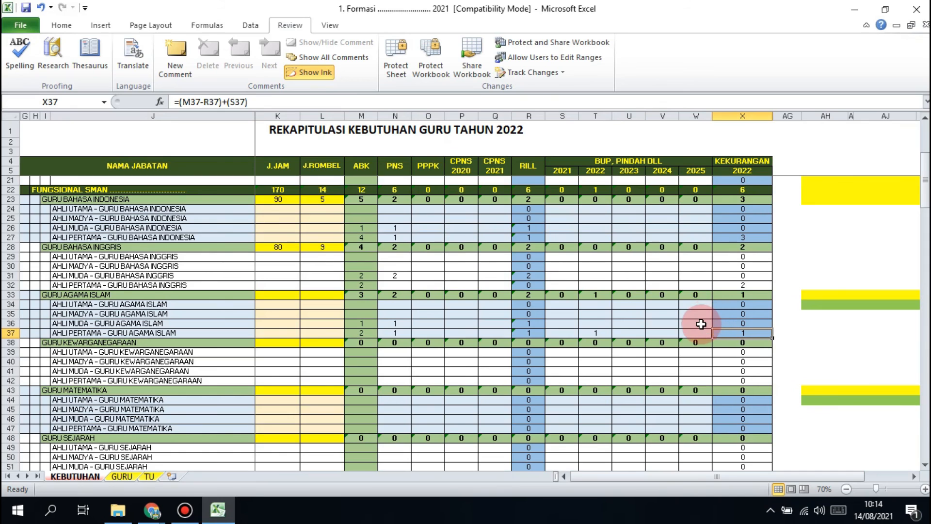
Examine the columns of the staff data tables on the GURU and TU sheets
{"action": "left_click", "coordinate": [121, 477]}
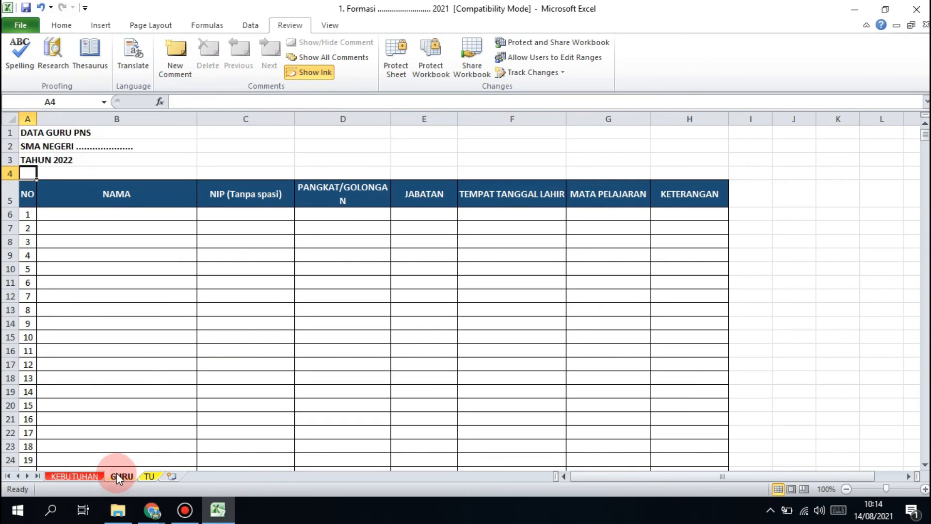
{"action": "left_click", "coordinate": [99, 213]}
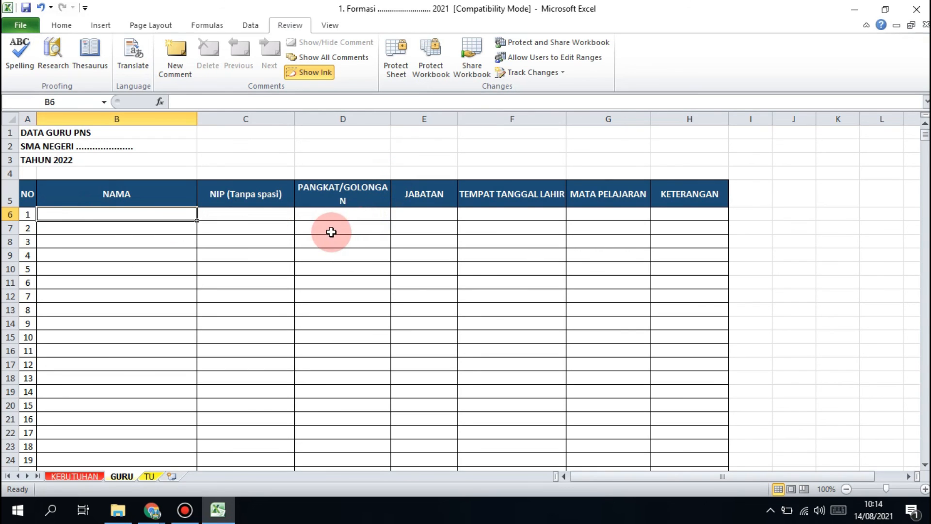
{"action": "left_click", "coordinate": [416, 222]}
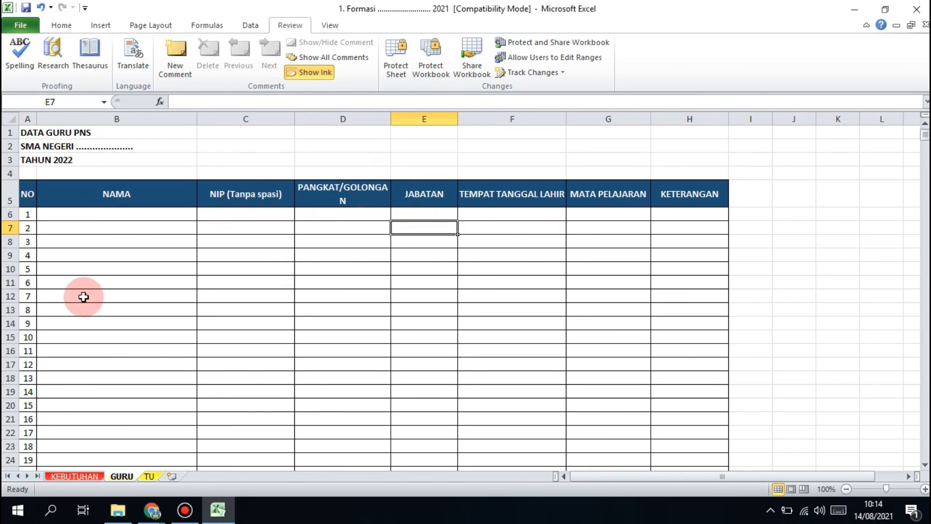
{"action": "scroll", "coordinate": [73, 356], "scroll_direction": "down", "scroll_amount": 1}
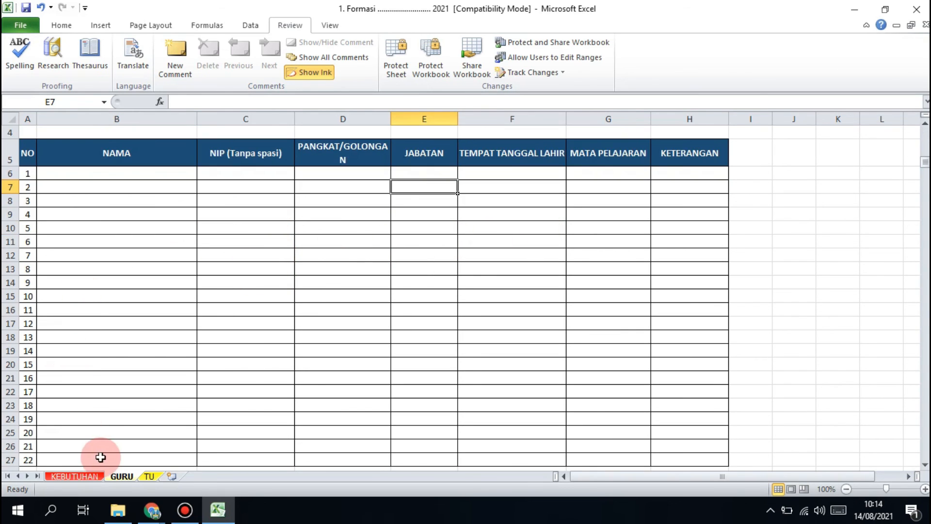
{"action": "left_click", "coordinate": [149, 477]}
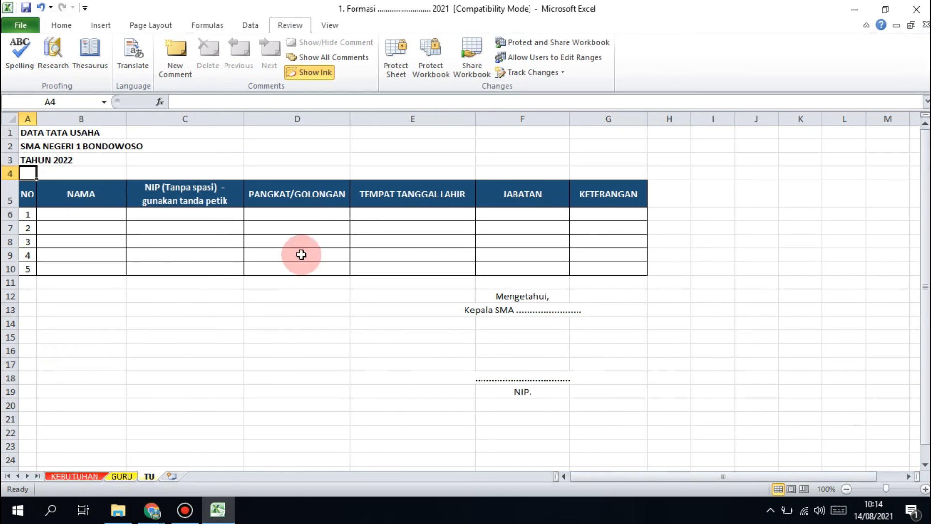
{"action": "left_click", "coordinate": [99, 477]}
Return to the GURU sheet and examine the NIP (Tanpa spasi) column
{"action": "left_click", "coordinate": [119, 476]}
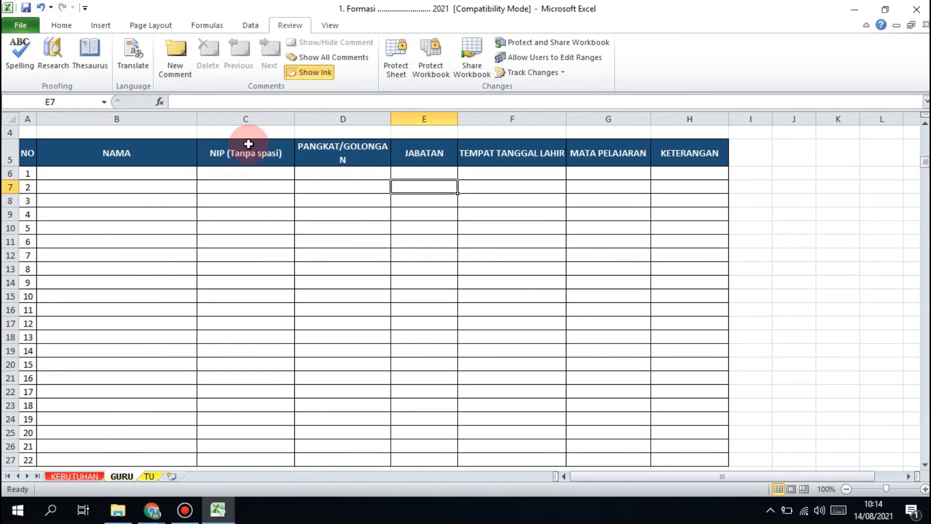
{"action": "left_click", "coordinate": [242, 164]}
{"action": "left_click", "coordinate": [245, 174]}
{"action": "left_click", "coordinate": [241, 249]}
{"action": "left_click", "coordinate": [232, 313]}
{"action": "left_click", "coordinate": [257, 188]}
{"action": "left_click", "coordinate": [255, 216]}
{"action": "left_click", "coordinate": [248, 270]}
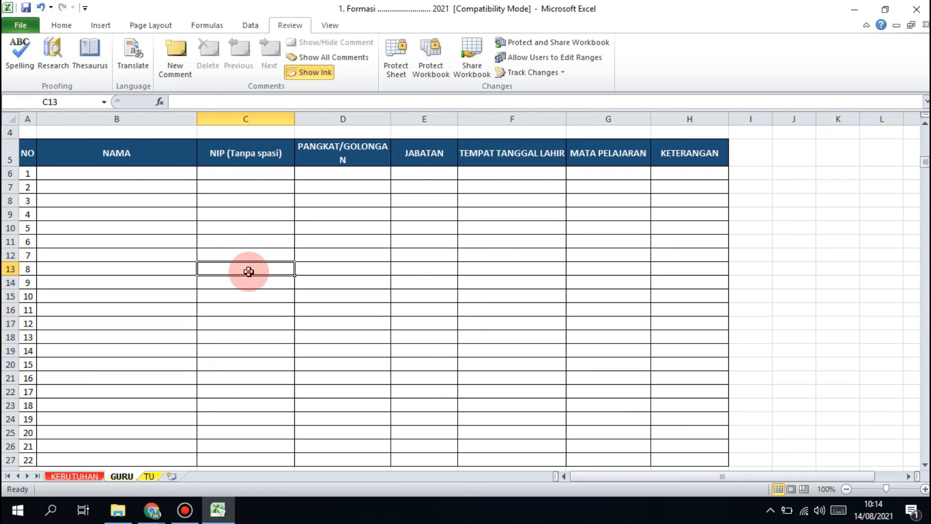
Examine the NIP column and its quotation-mark instruction on the TU sheet
{"action": "left_click", "coordinate": [149, 477]}
{"action": "left_click", "coordinate": [183, 227]}
{"action": "left_click", "coordinate": [180, 322]}
{"action": "left_click", "coordinate": [191, 242]}
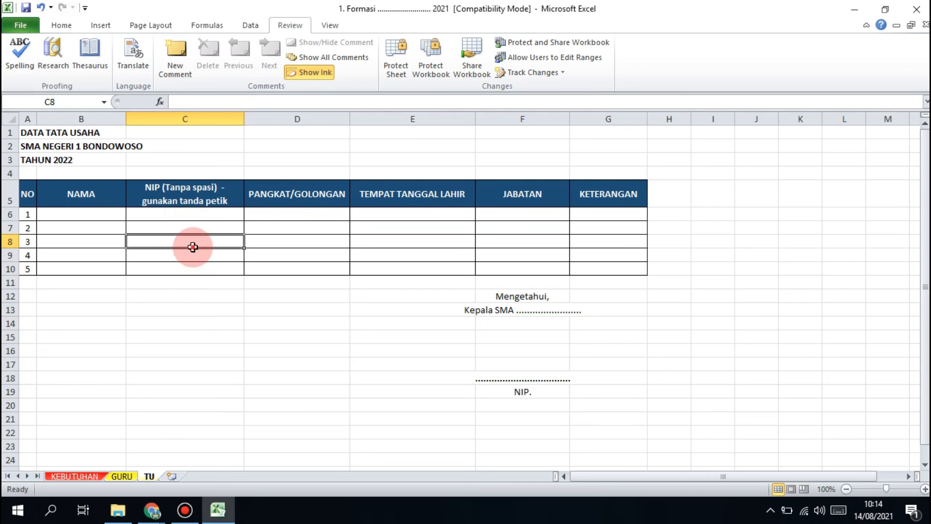
Return to the KEBUTUHAN sheet and review the teacher rows under FUNGSIONAL SMAN
{"action": "left_click", "coordinate": [100, 477]}
{"action": "scroll", "coordinate": [168, 361], "scroll_direction": "up", "scroll_amount": 2}
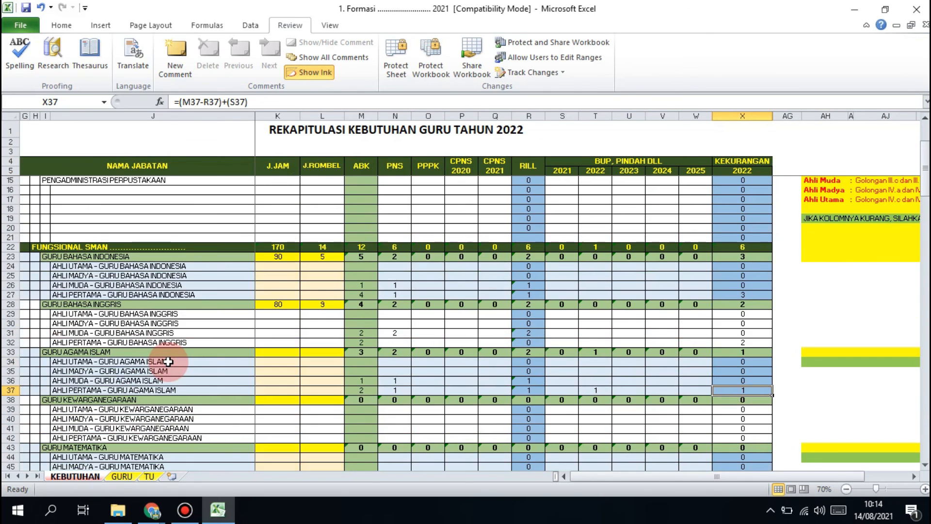
{"action": "scroll", "coordinate": [167, 361], "scroll_direction": "down", "scroll_amount": 2}
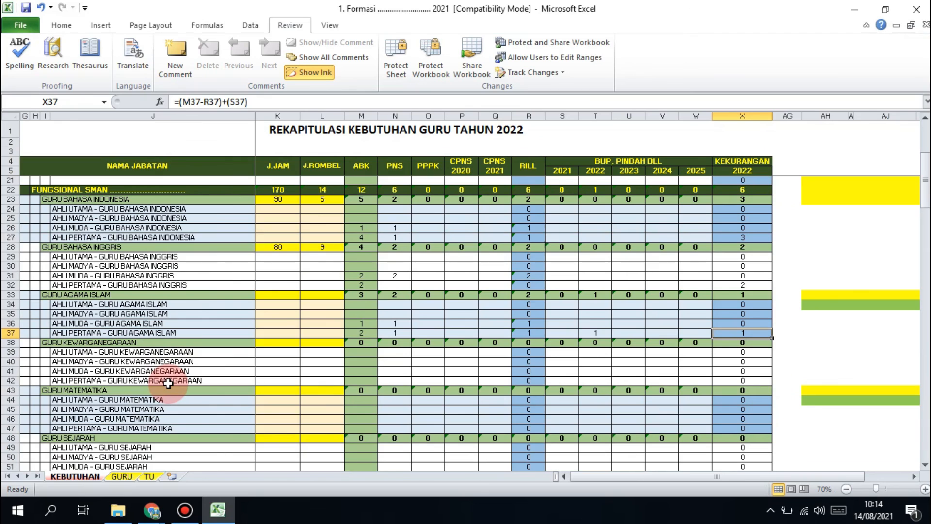